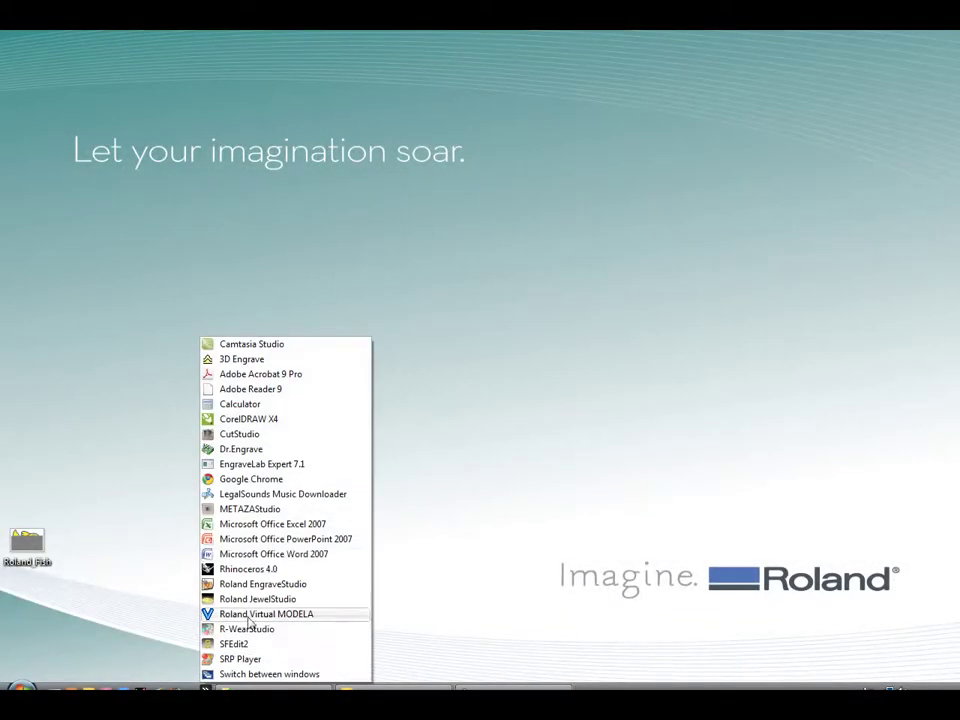
# Step: Launch CutStudio and wait for the empty Untitled document to appear
pyautogui.click(284, 437)
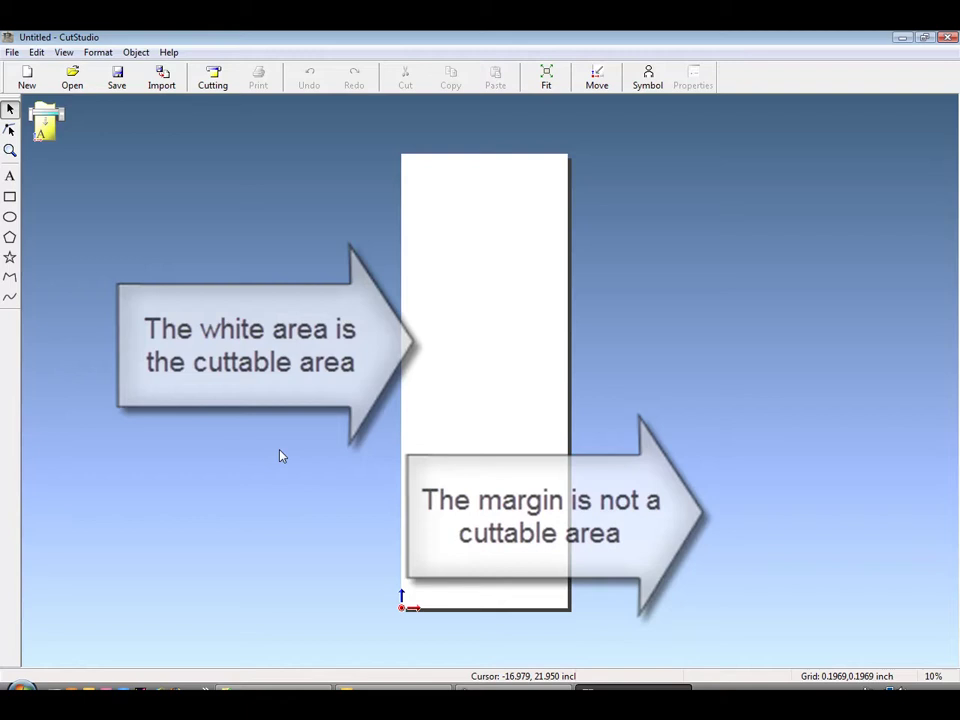
# Step: In Cutting Setup, set the GX-24 cutting area to inches: width 8.5, length 11
pyautogui.click(13, 52)
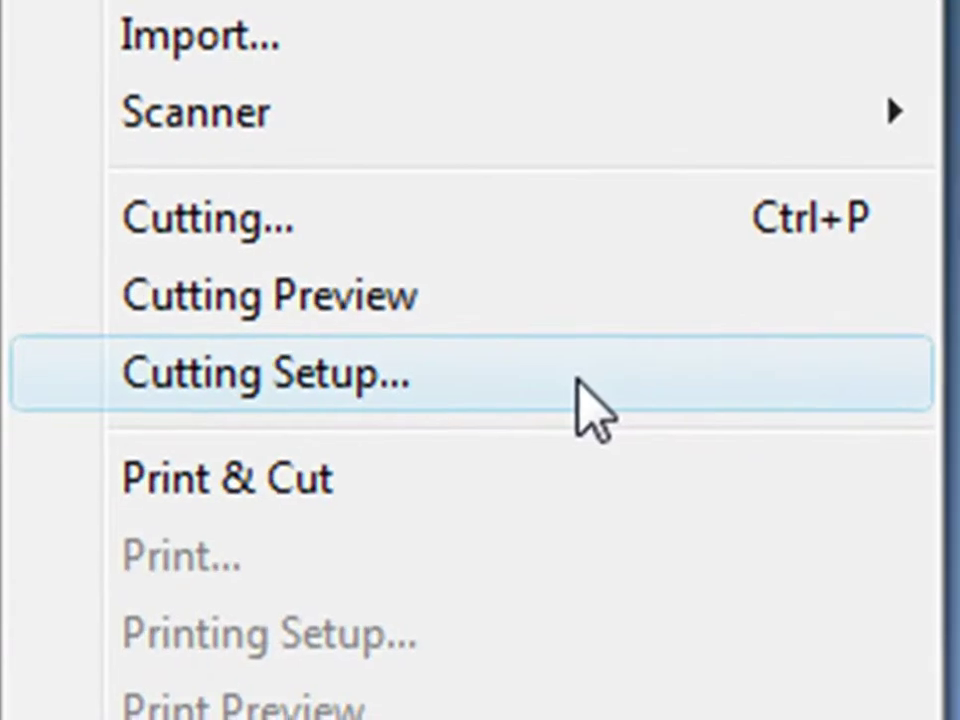
pyautogui.click(390, 323)
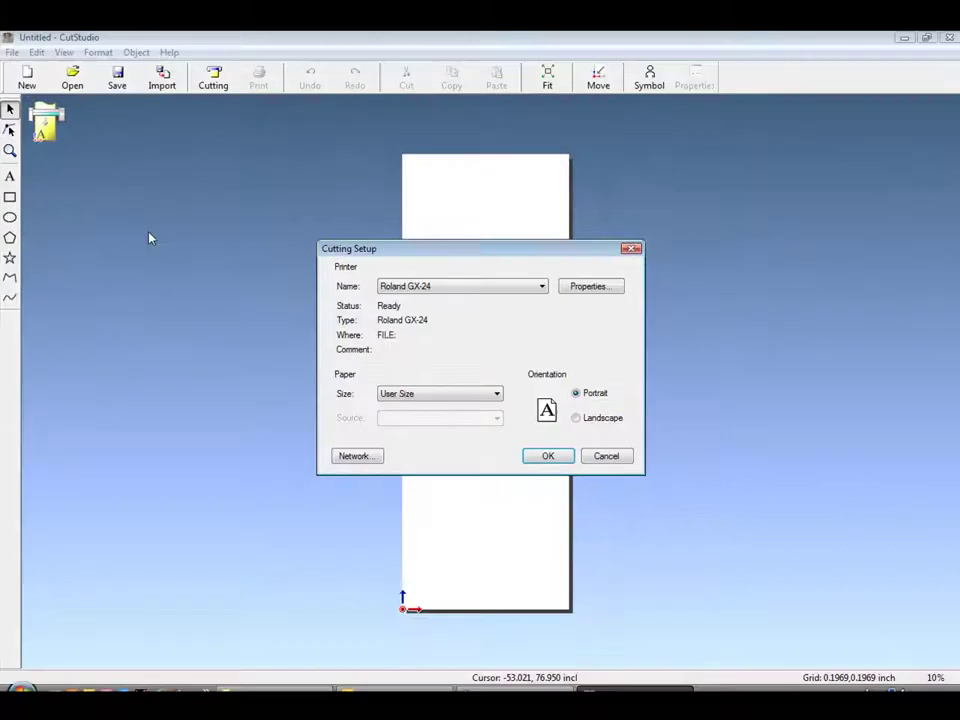
pyautogui.click(576, 297)
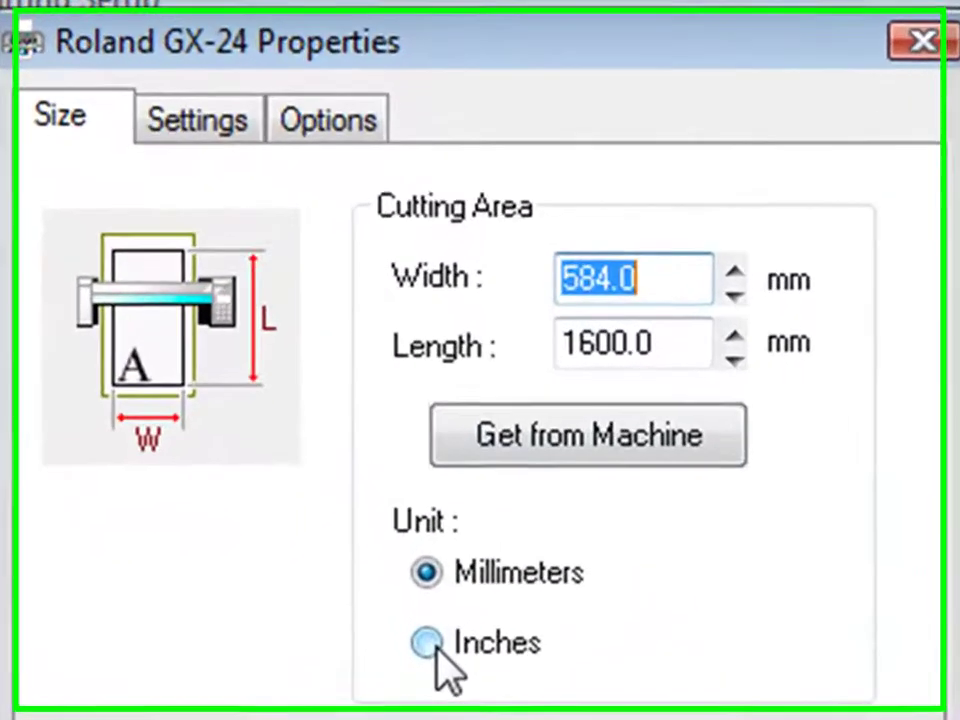
pyautogui.click(445, 537)
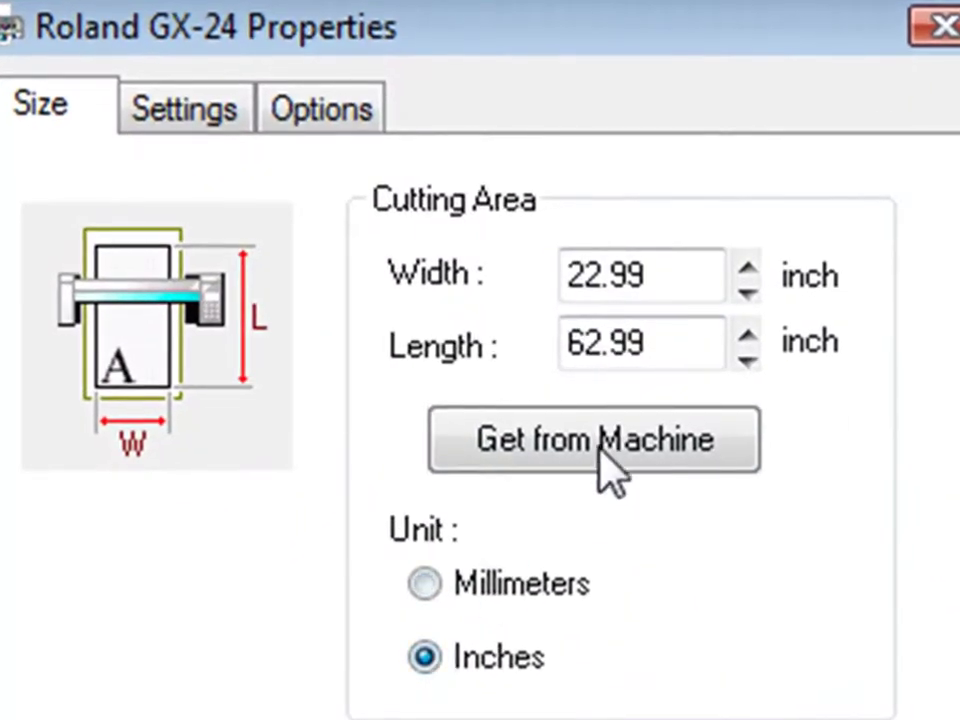
pyautogui.moveTo(677, 274); pyautogui.dragTo(542, 289)
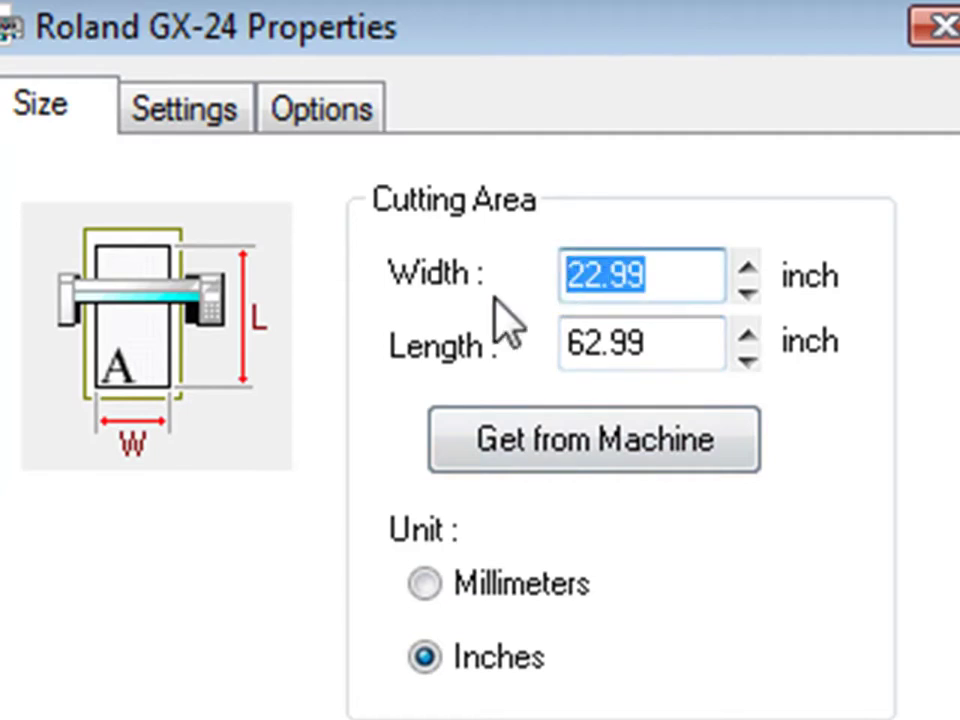
pyautogui.write('8.5')
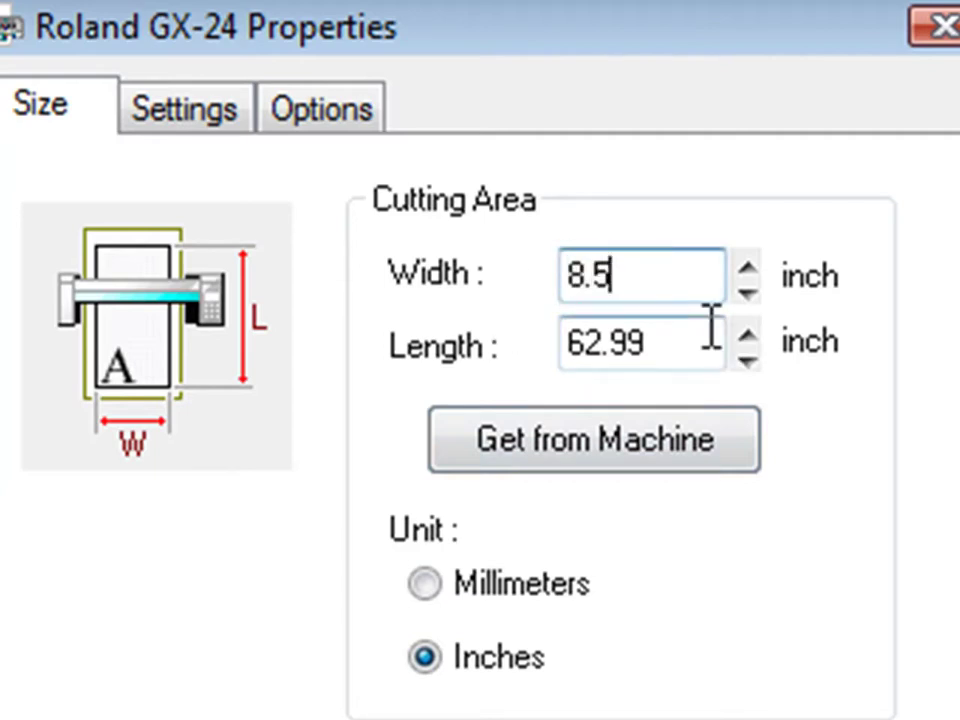
pyautogui.moveTo(710, 335); pyautogui.dragTo(549, 377)
pyautogui.write('11')
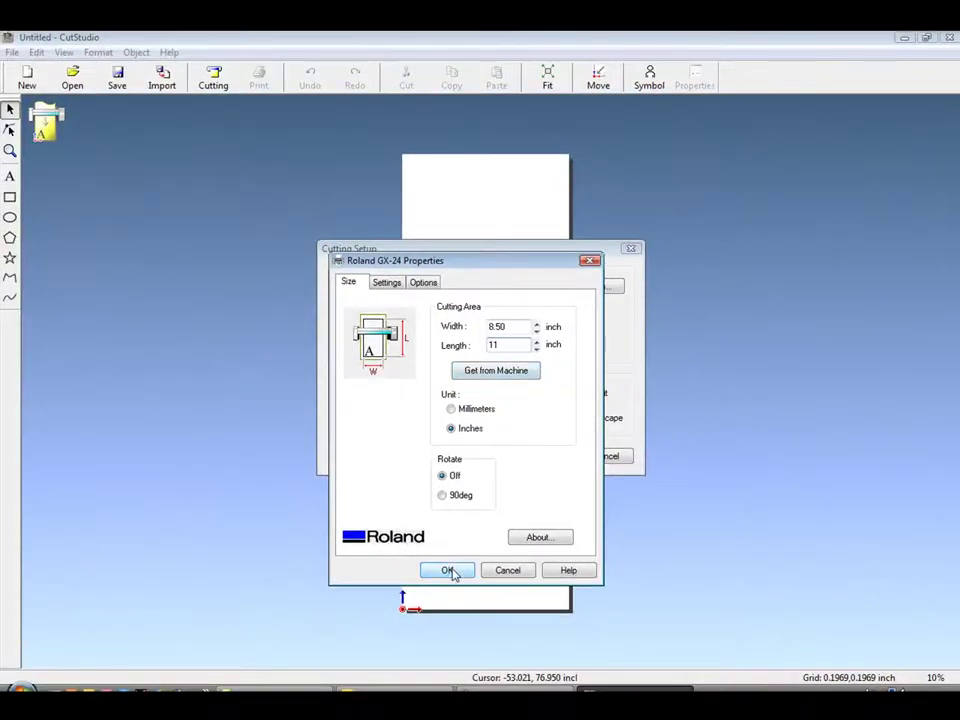
pyautogui.click(449, 570)
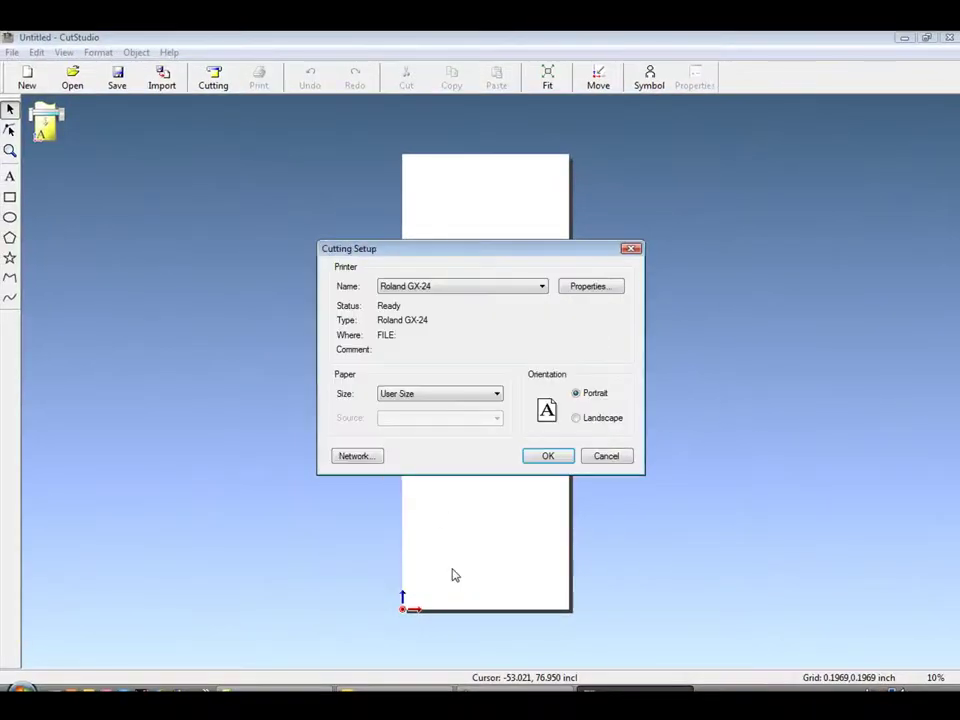
# Step: Apply the 8.5 by 11 inch page and import the Roland_Fish picture
pyautogui.click(549, 457)
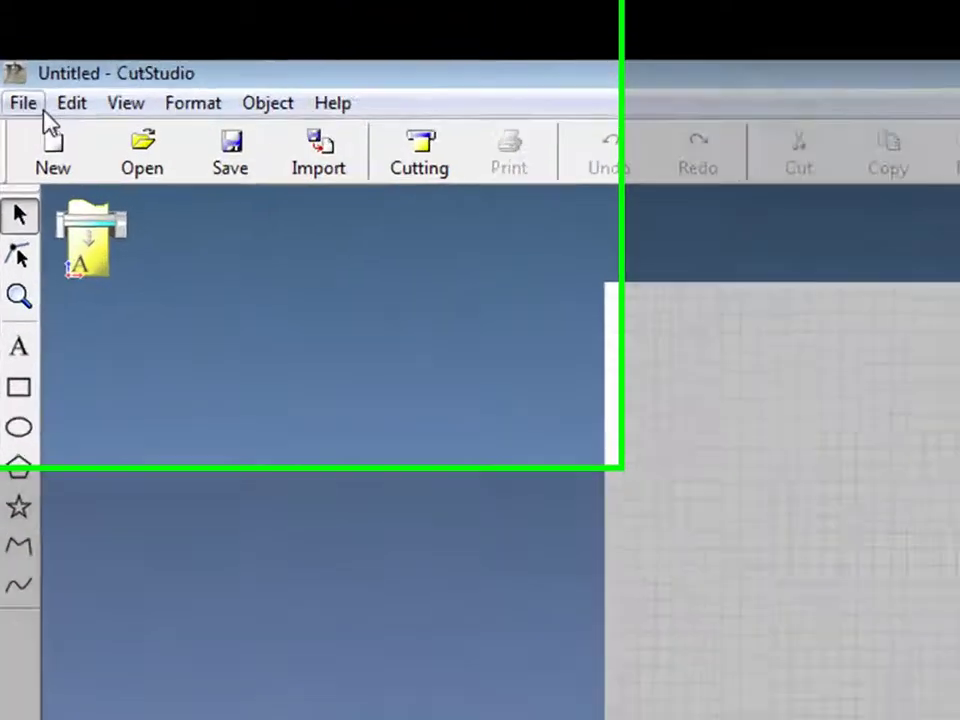
pyautogui.click(12, 52)
pyautogui.click(194, 440)
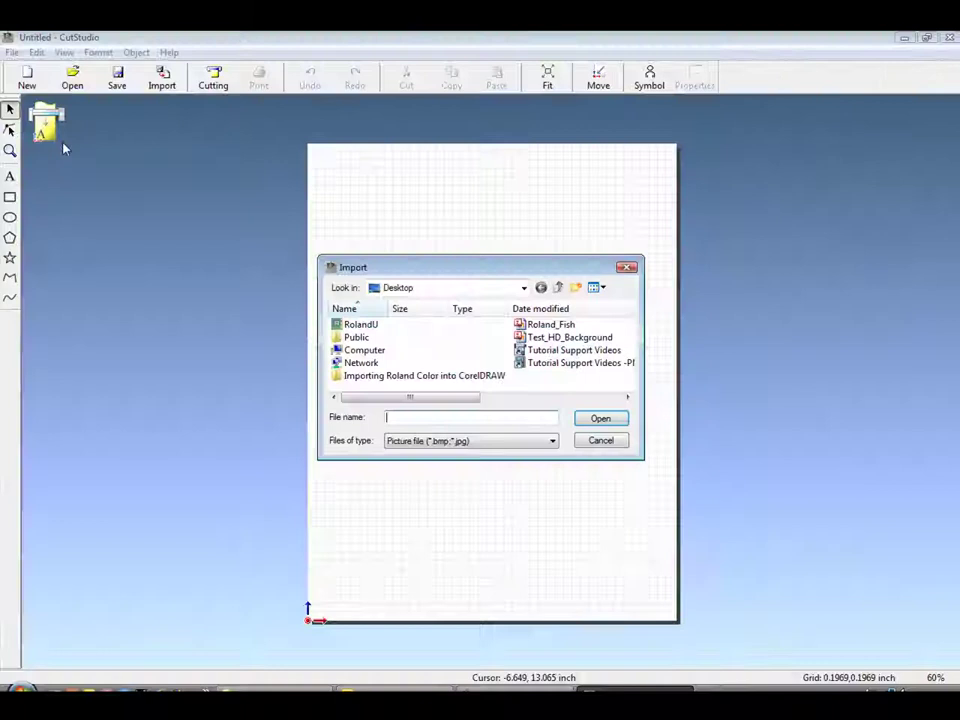
pyautogui.click(536, 328)
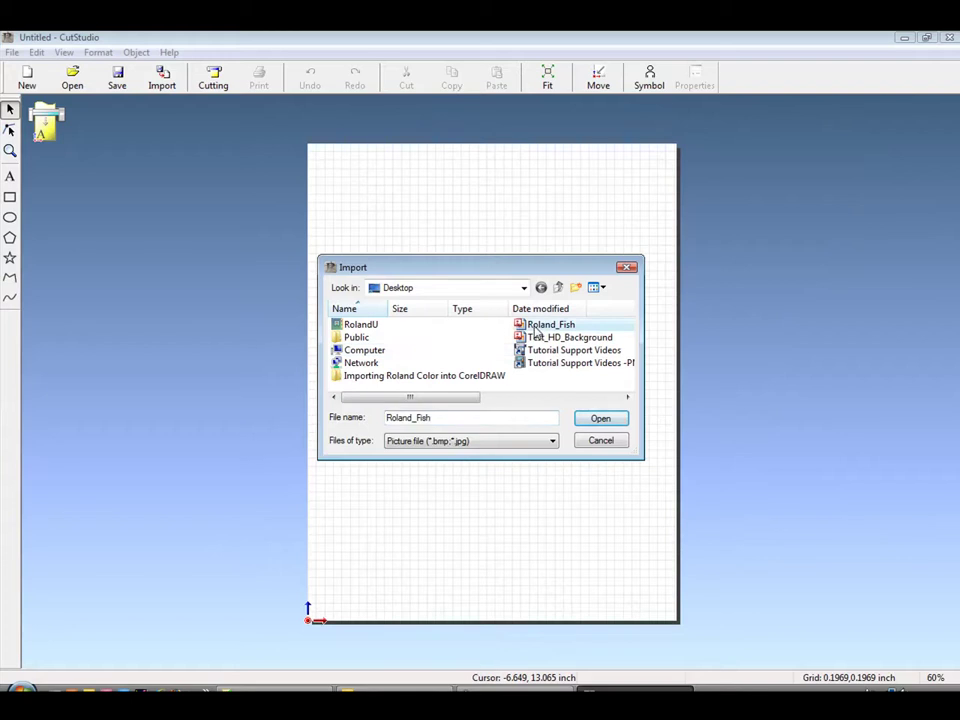
pyautogui.click(606, 420)
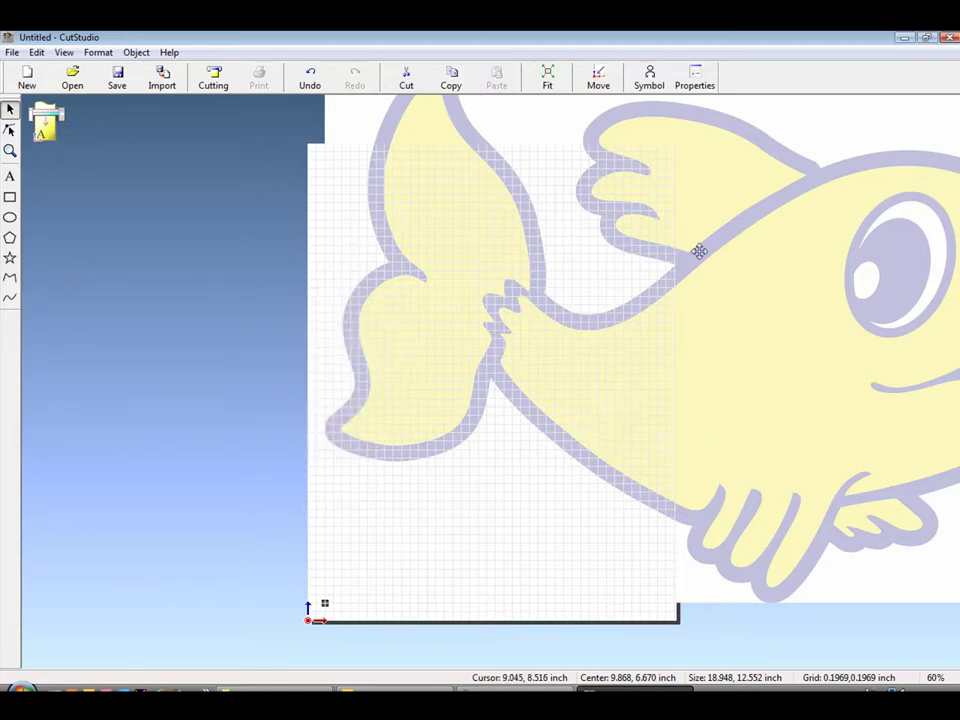
# Step: Resize the fish proportionally to 5 by 3.312 inches and move it onto the page
pyautogui.click(697, 80)
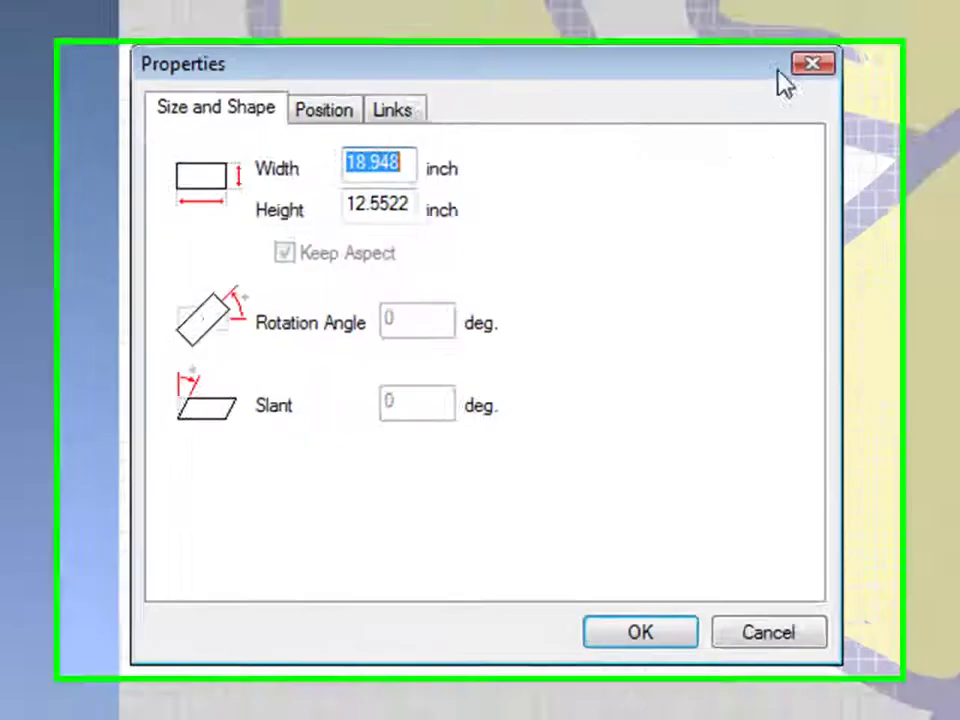
pyautogui.write('5')
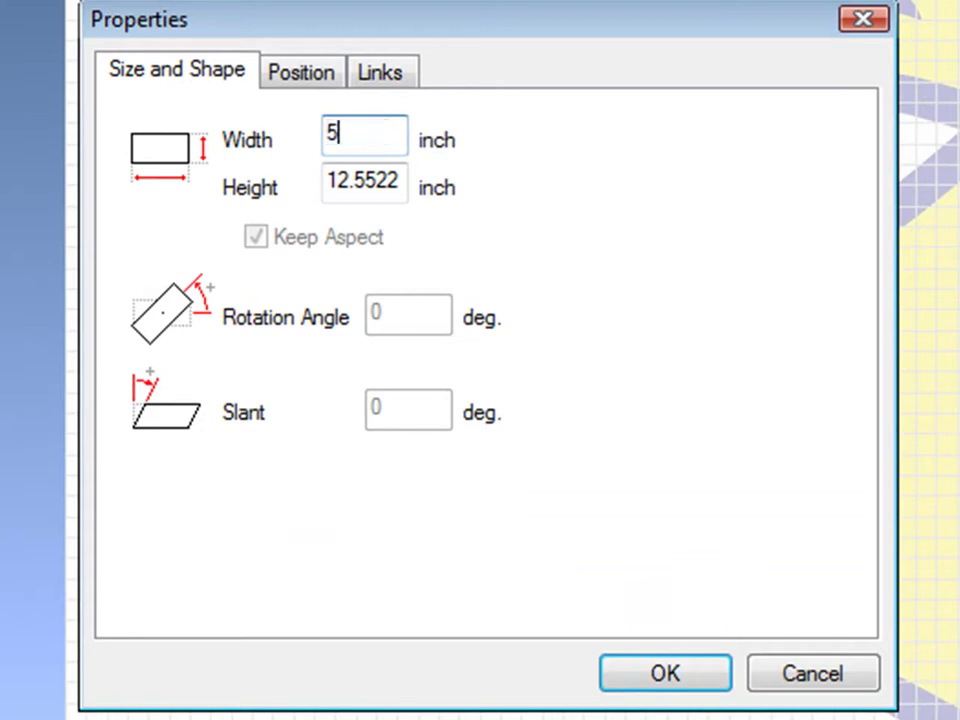
pyautogui.click(401, 178)
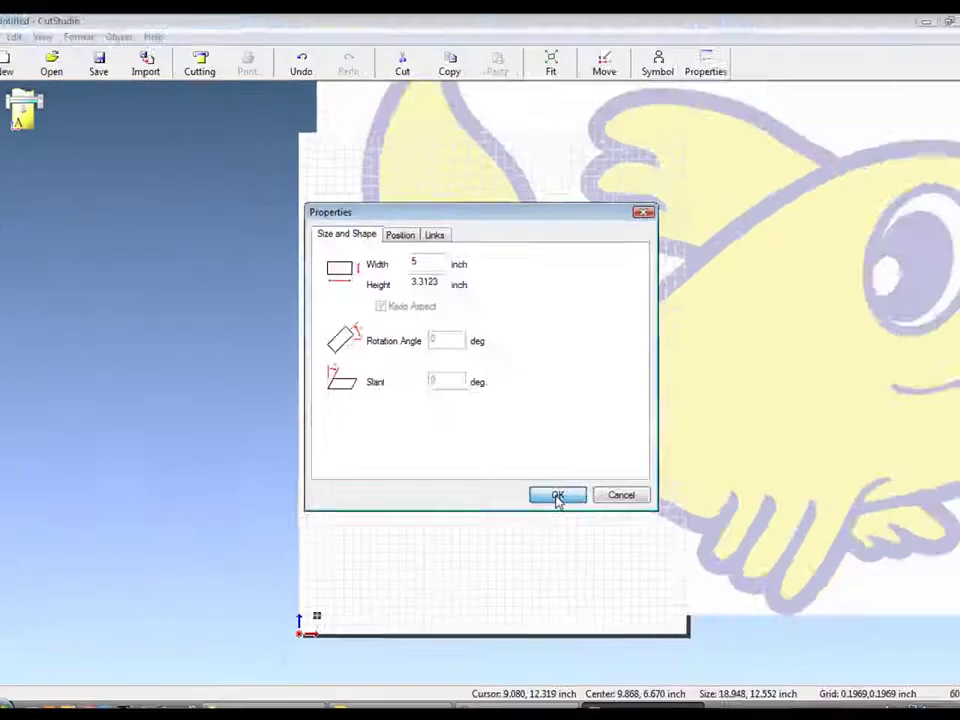
pyautogui.click(664, 680)
pyautogui.moveTo(610, 360); pyautogui.dragTo(455, 517)
# Step: Extract contour lines around the fish picture using Image Outline
pyautogui.rightClick(477, 516)
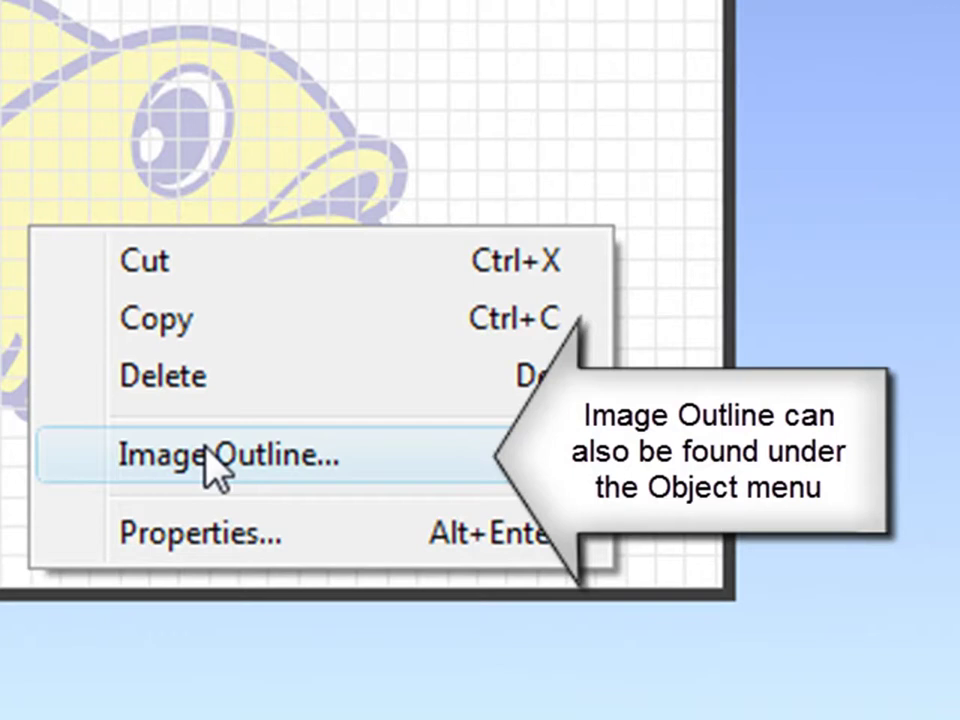
pyautogui.click(213, 463)
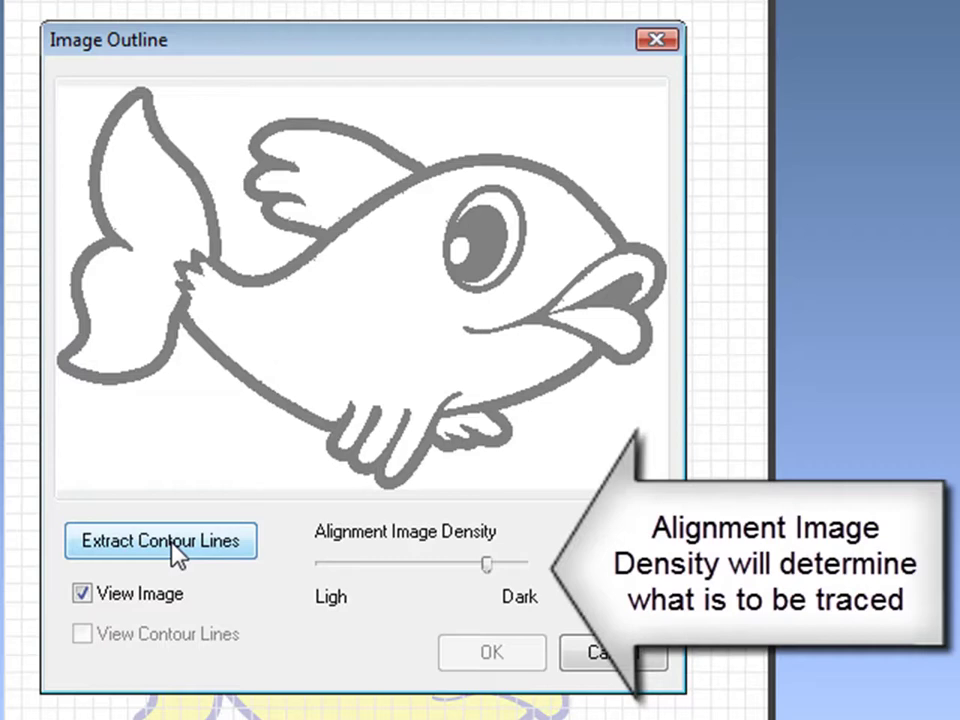
pyautogui.click(175, 548)
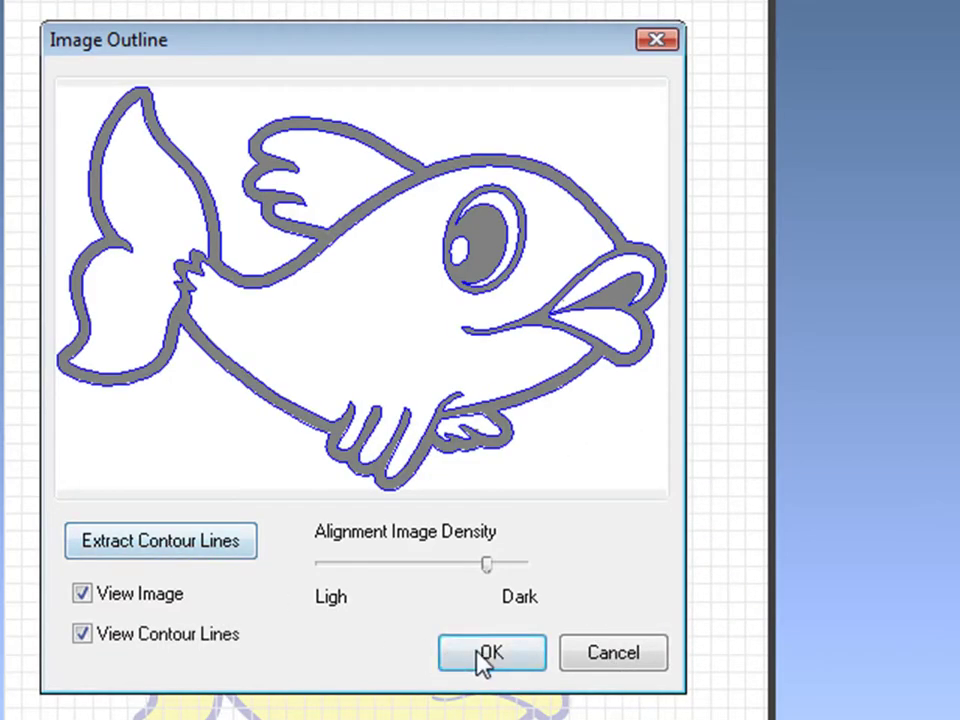
# Step: Accept the contour, delete the raster fish, and move the outline to the page's lower-left
pyautogui.click(485, 660)
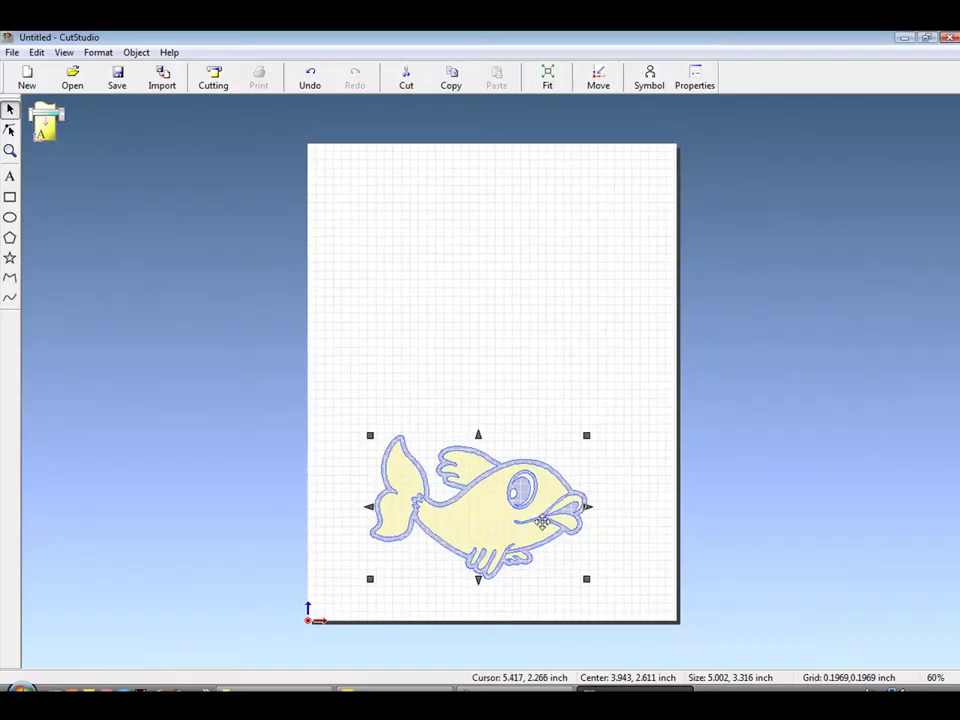
pyautogui.moveTo(533, 524); pyautogui.dragTo(537, 385)
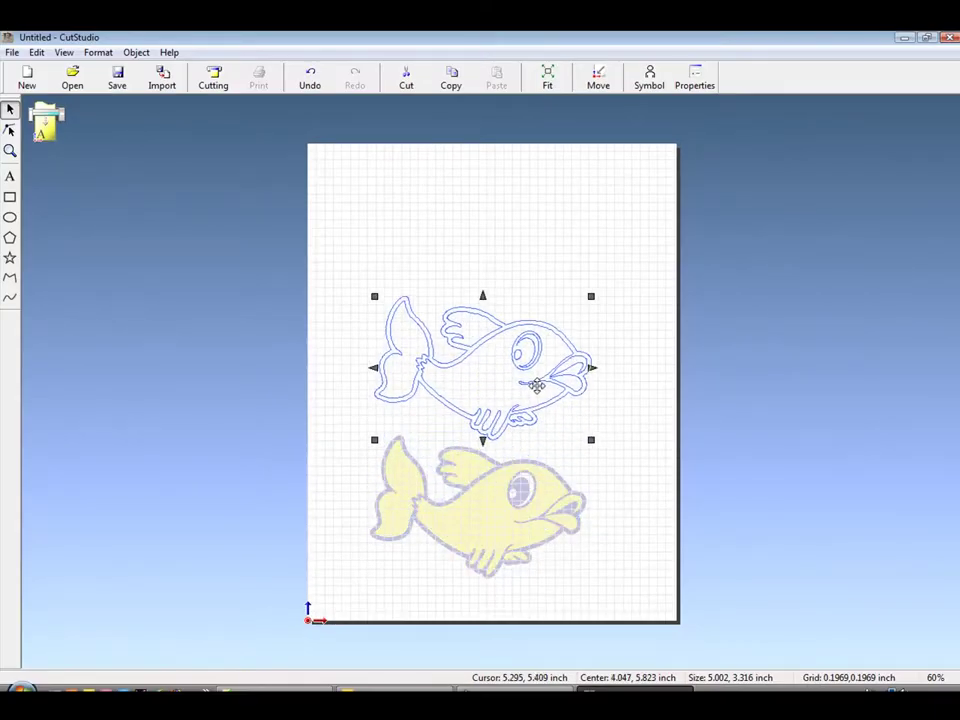
pyautogui.click(467, 537)
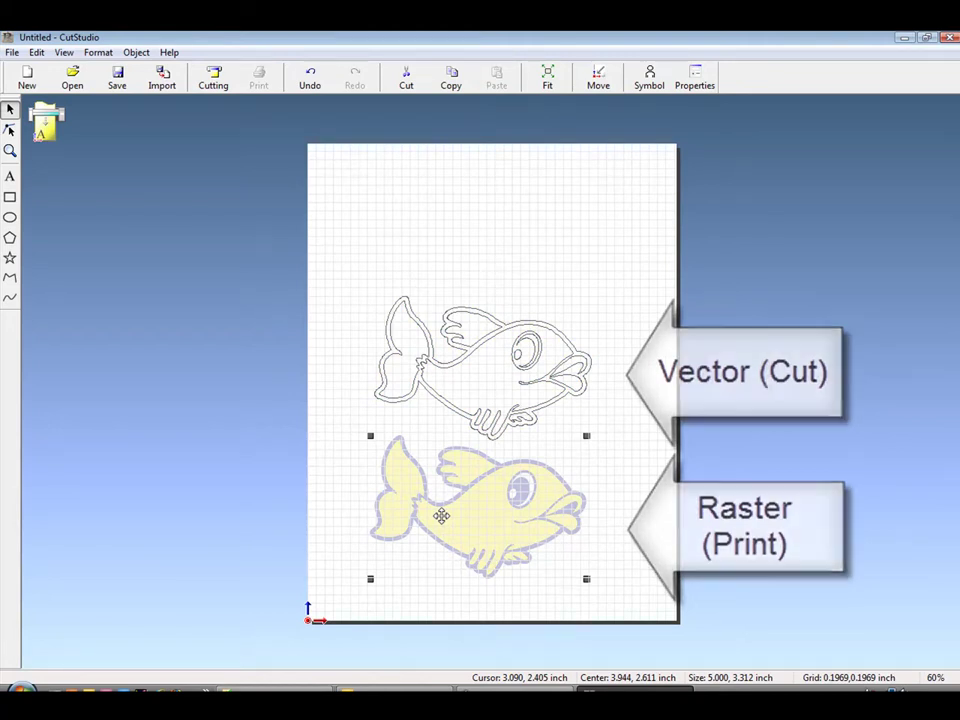
pyautogui.rightClick(441, 515)
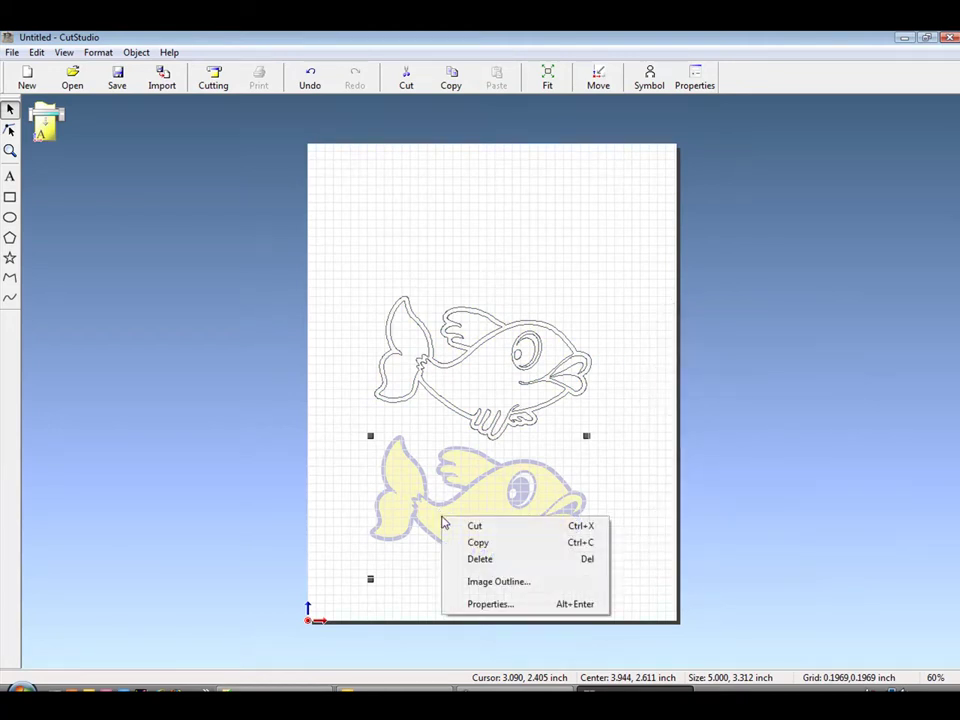
pyautogui.click(502, 564)
pyautogui.moveTo(319, 271); pyautogui.dragTo(621, 468)
pyautogui.moveTo(556, 374); pyautogui.dragTo(504, 548)
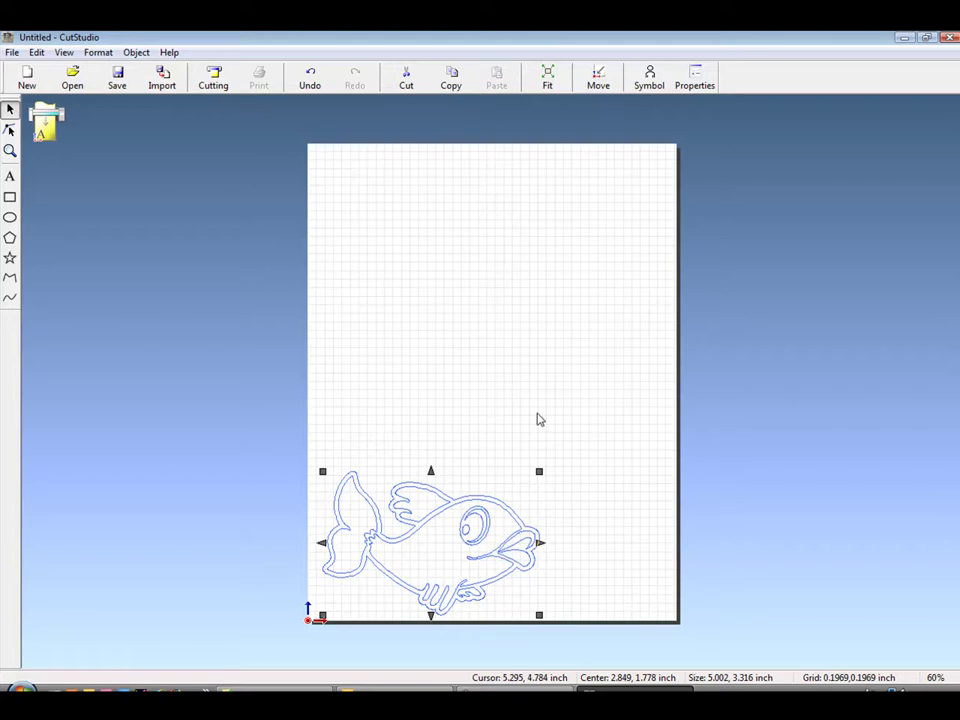
# Step: Move the outline to the page origin and make Multiple Copy with Horizontal 1, Vertical 2
pyautogui.click(598, 78)
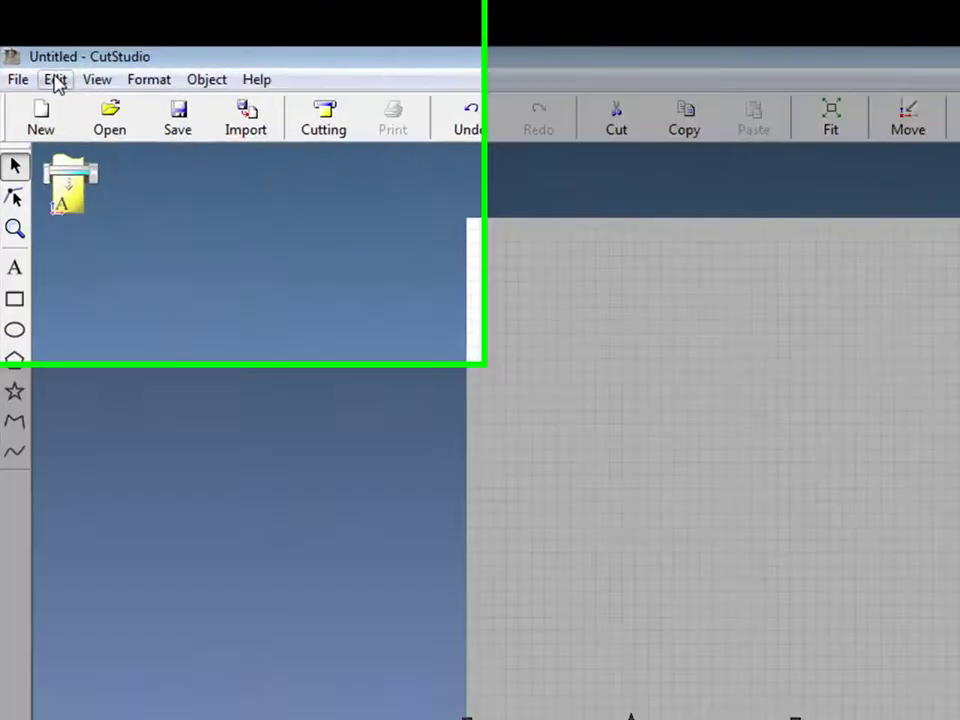
pyautogui.click(36, 52)
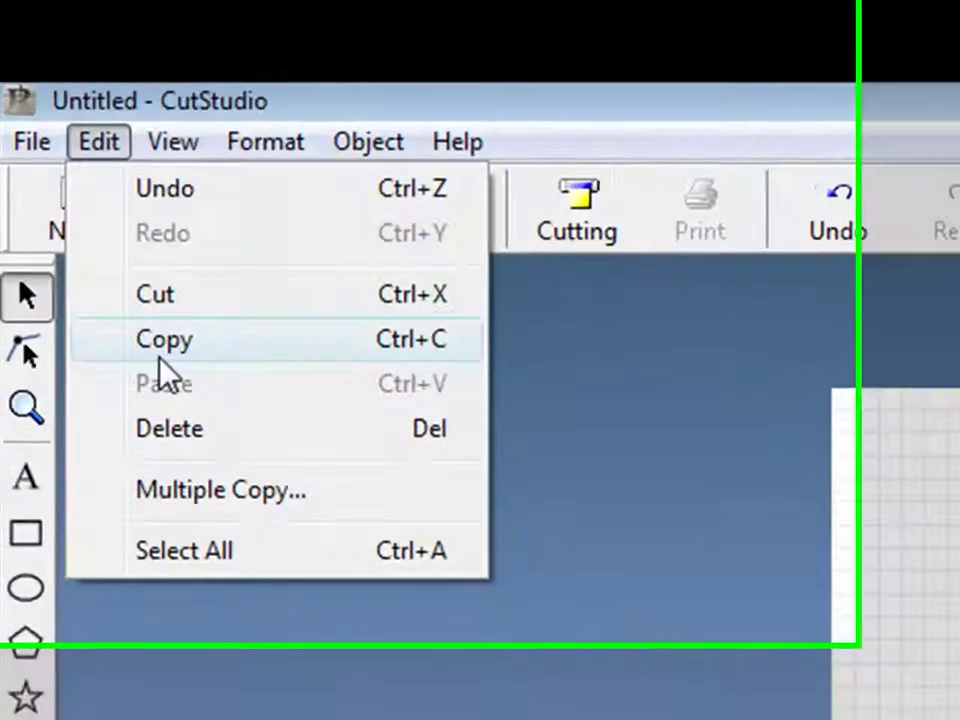
pyautogui.click(258, 553)
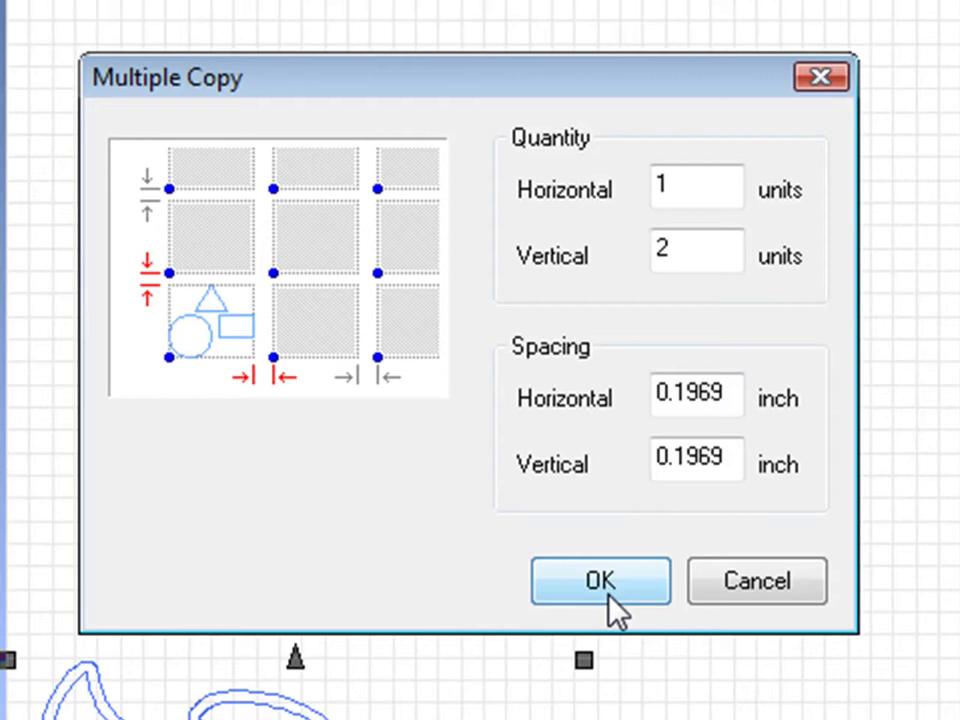
pyautogui.click(606, 590)
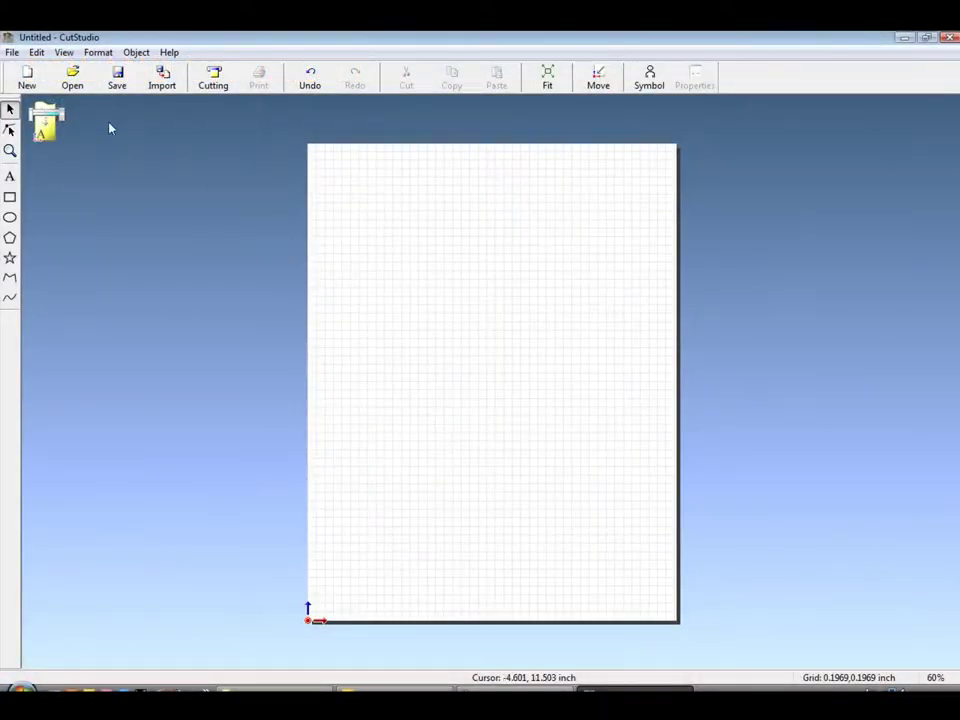
# Step: Import the Roland_Fish picture into the document again
pyautogui.click(10, 54)
pyautogui.click(45, 141)
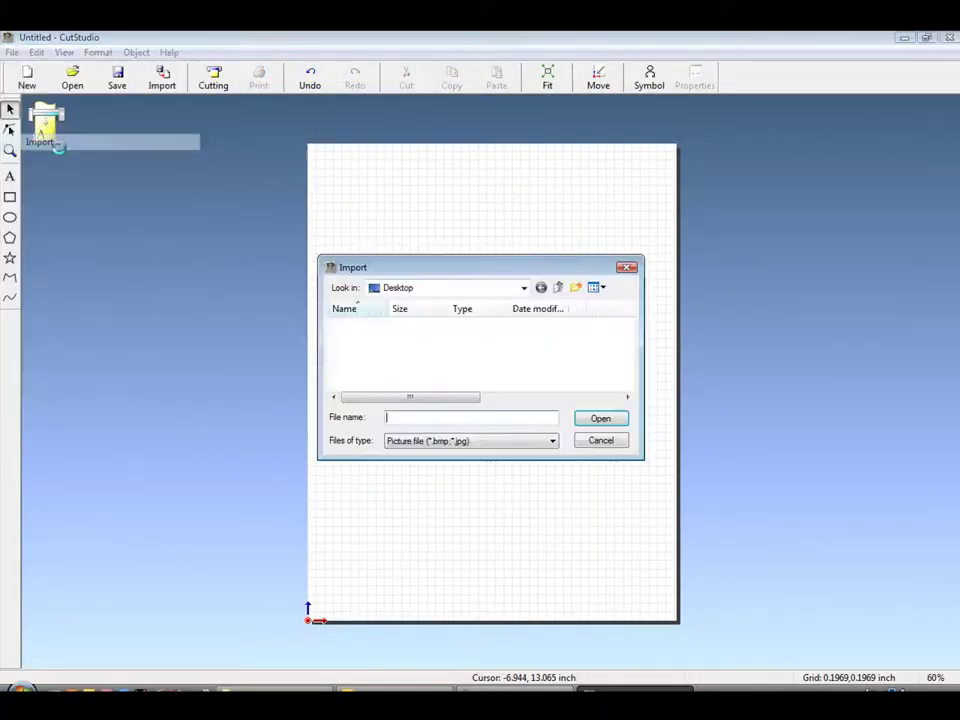
pyautogui.click(551, 324)
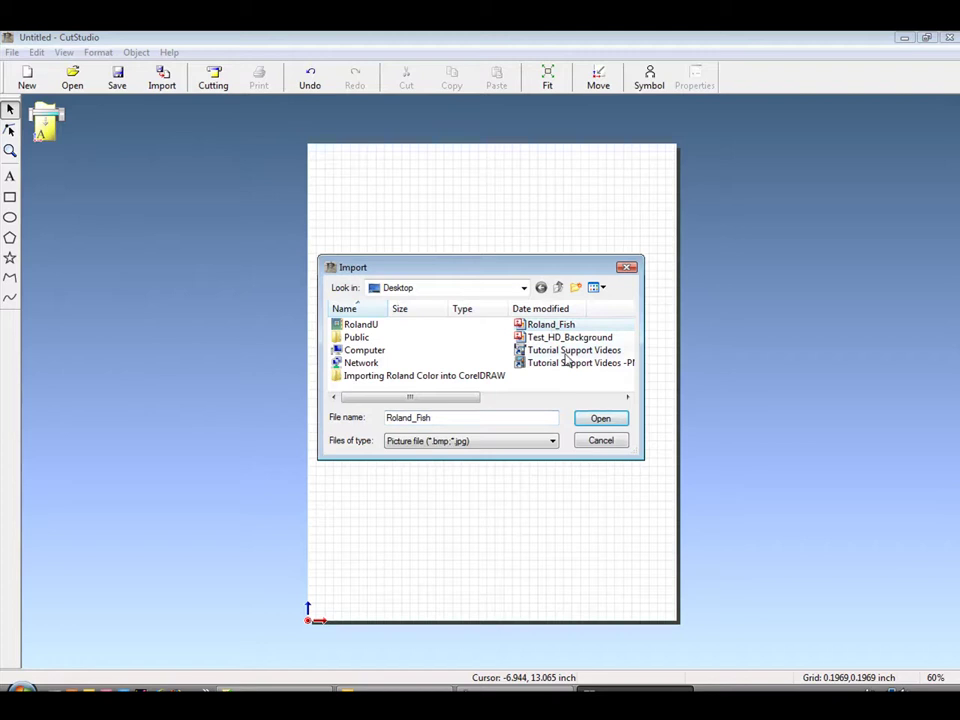
pyautogui.click(601, 419)
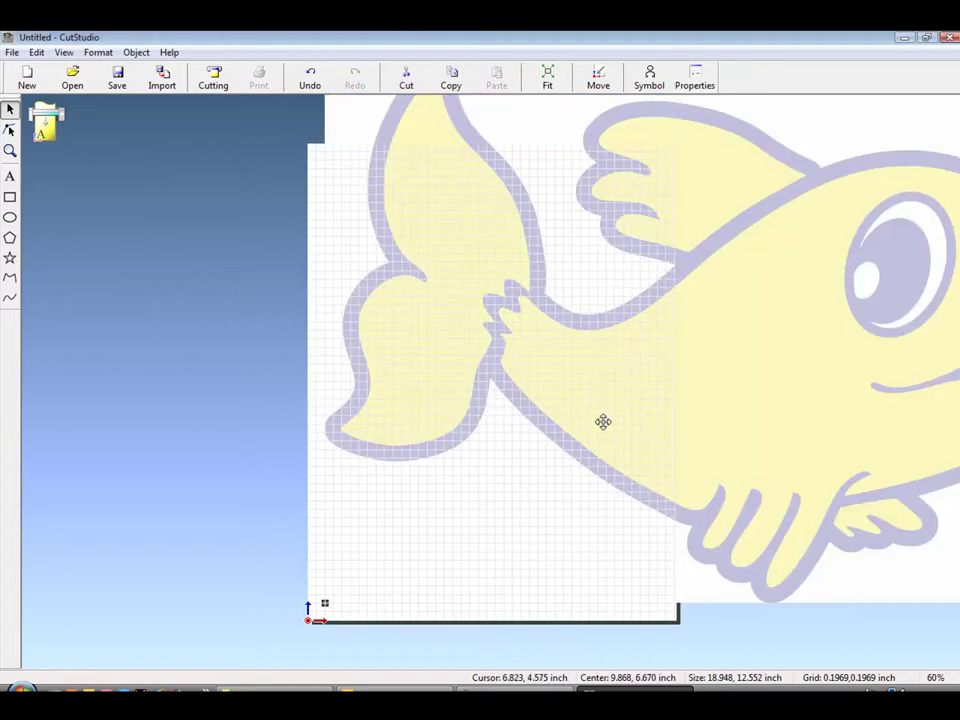
# Step: Scale the fish to 5 inches wide and place it on the page's lower left
pyautogui.click(694, 80)
pyautogui.press('Return')
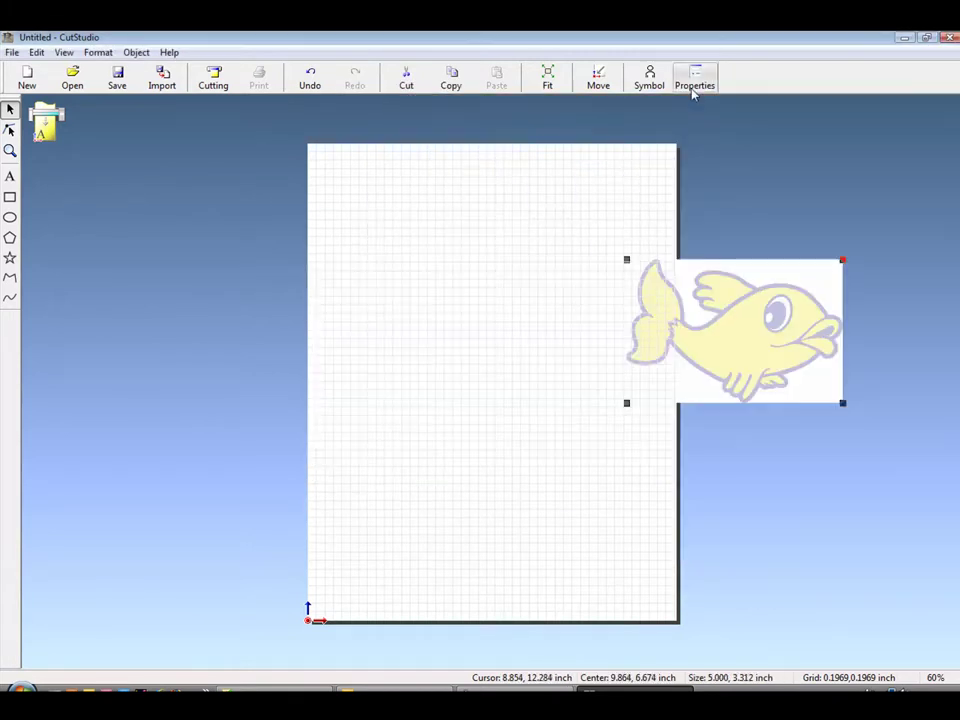
pyautogui.moveTo(744, 276); pyautogui.dragTo(508, 488)
# Step: Trace the fish with Image Outline, density moved toward Dark, and accept the contour lines
pyautogui.rightClick(506, 490)
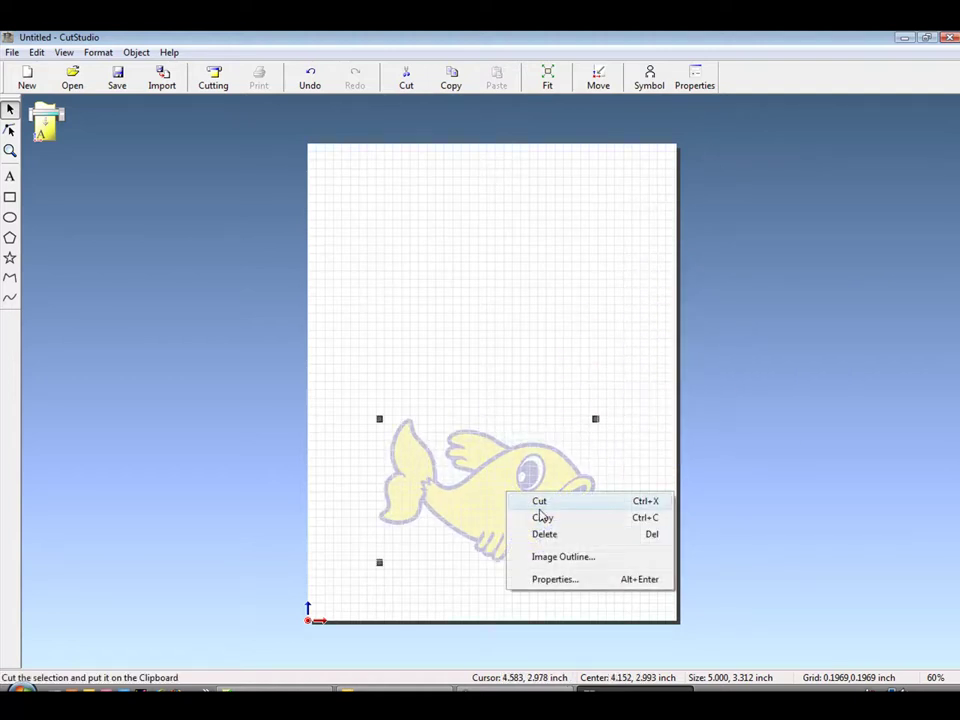
pyautogui.click(585, 557)
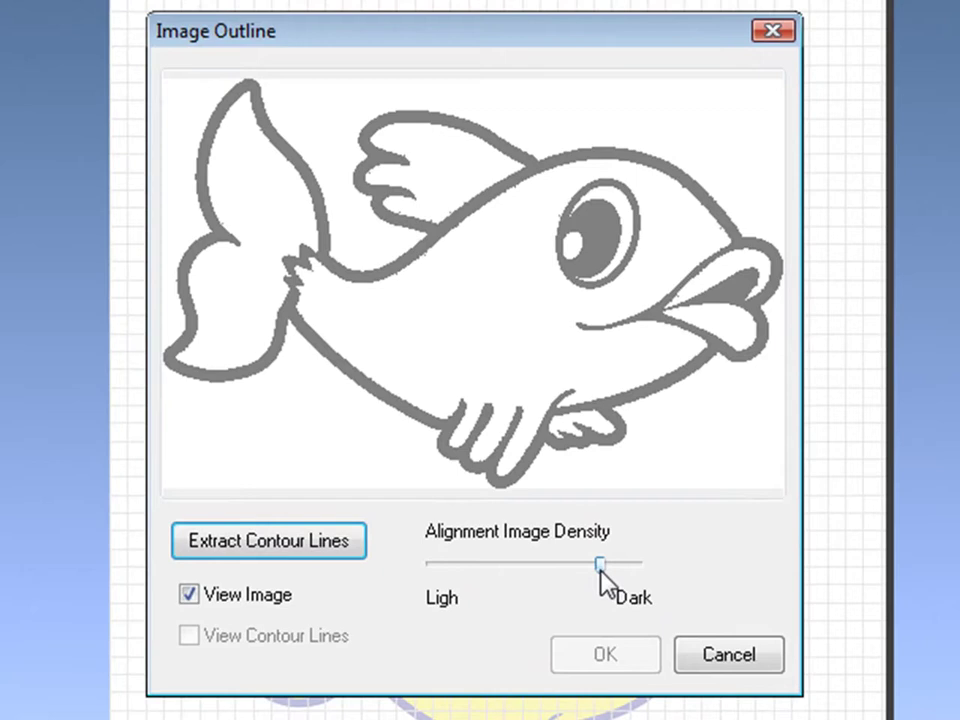
pyautogui.moveTo(588, 546); pyautogui.dragTo(625, 570)
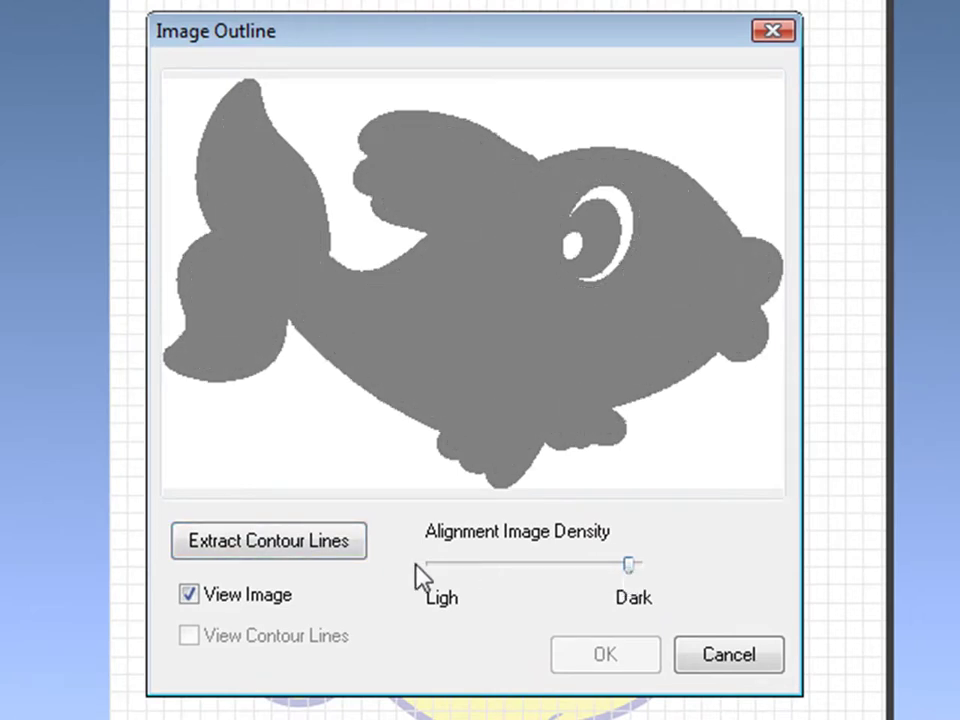
pyautogui.click(360, 562)
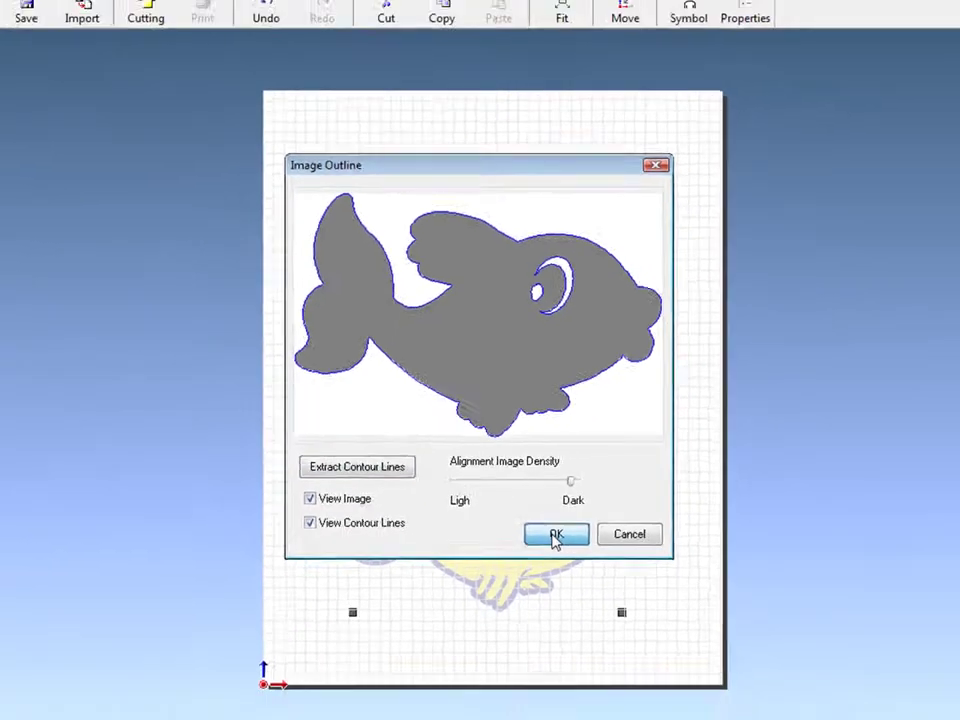
pyautogui.click(600, 644)
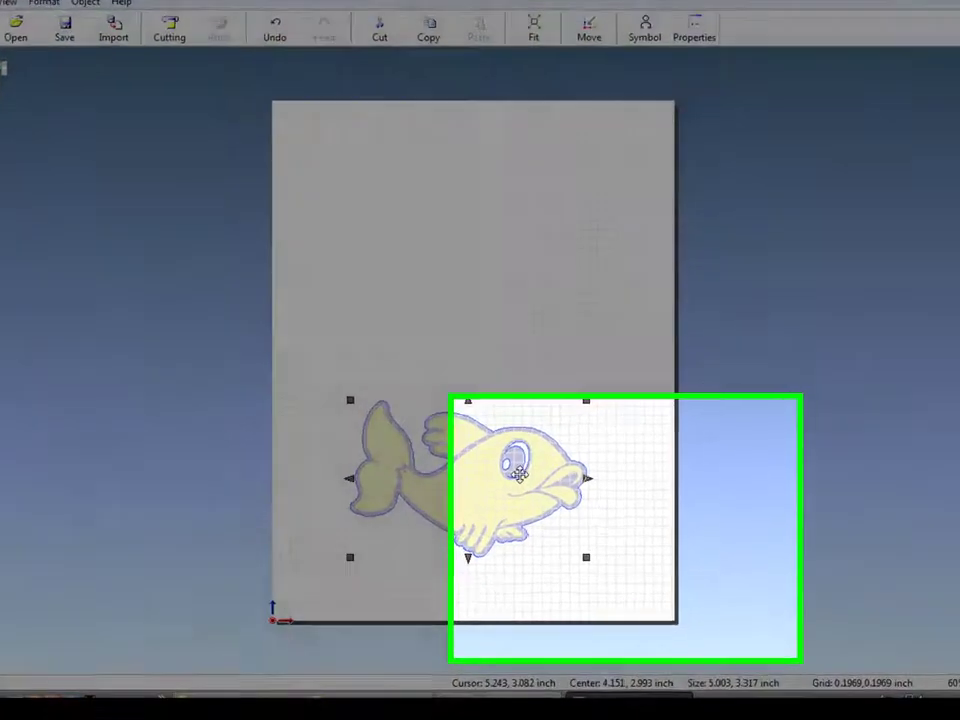
# Step: Break the traced polyline apart, delete the eye's cut line, and select the outer fish outline
pyautogui.rightClick(536, 496)
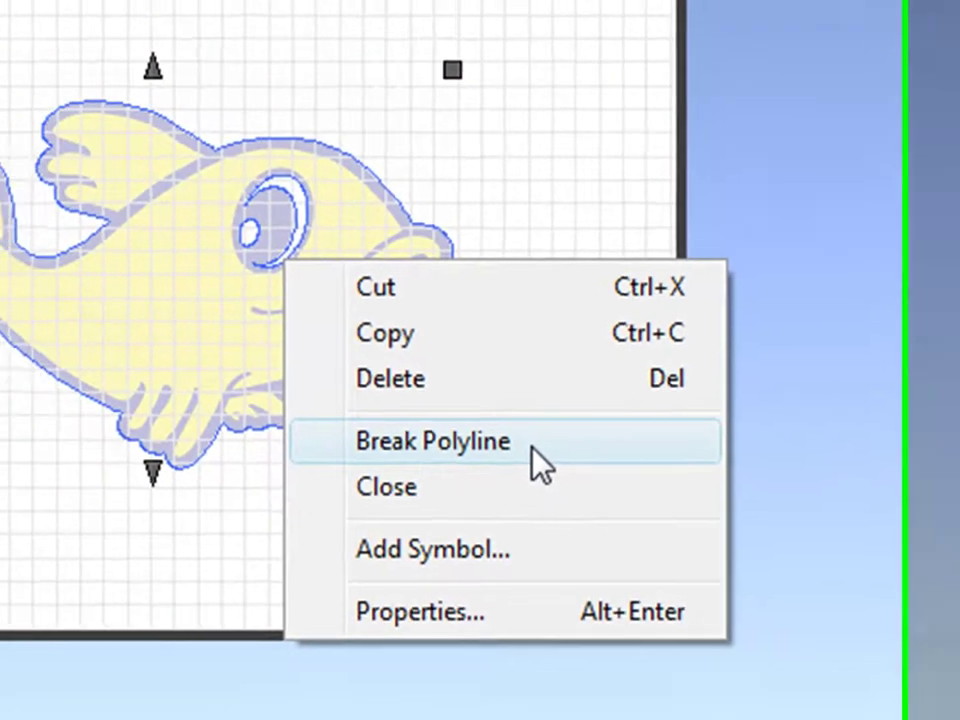
pyautogui.click(490, 440)
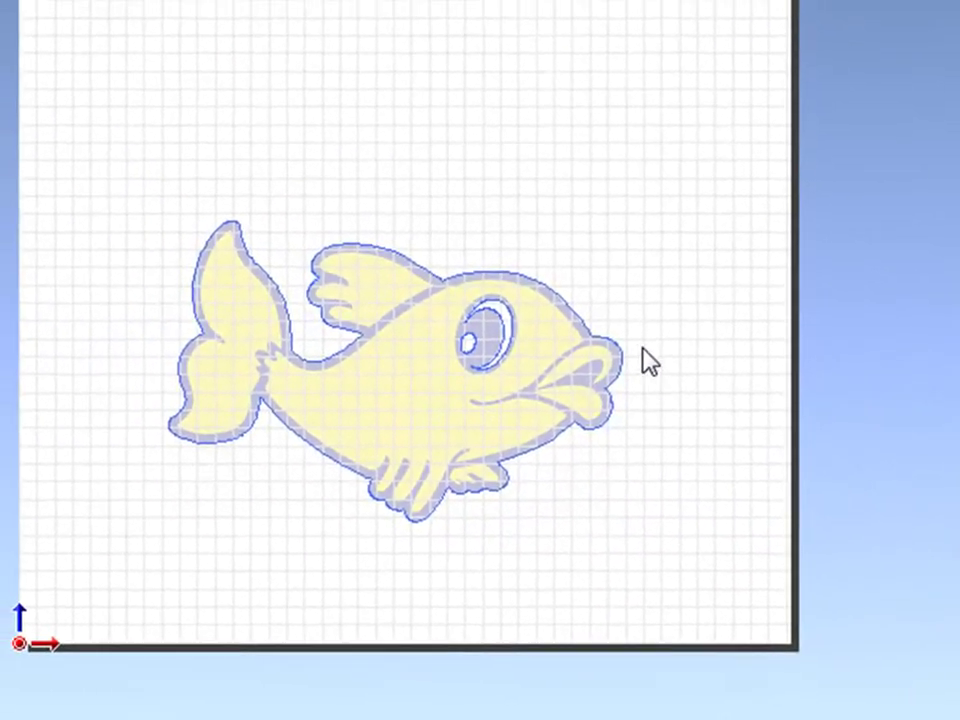
pyautogui.click(644, 350)
pyautogui.click(456, 390)
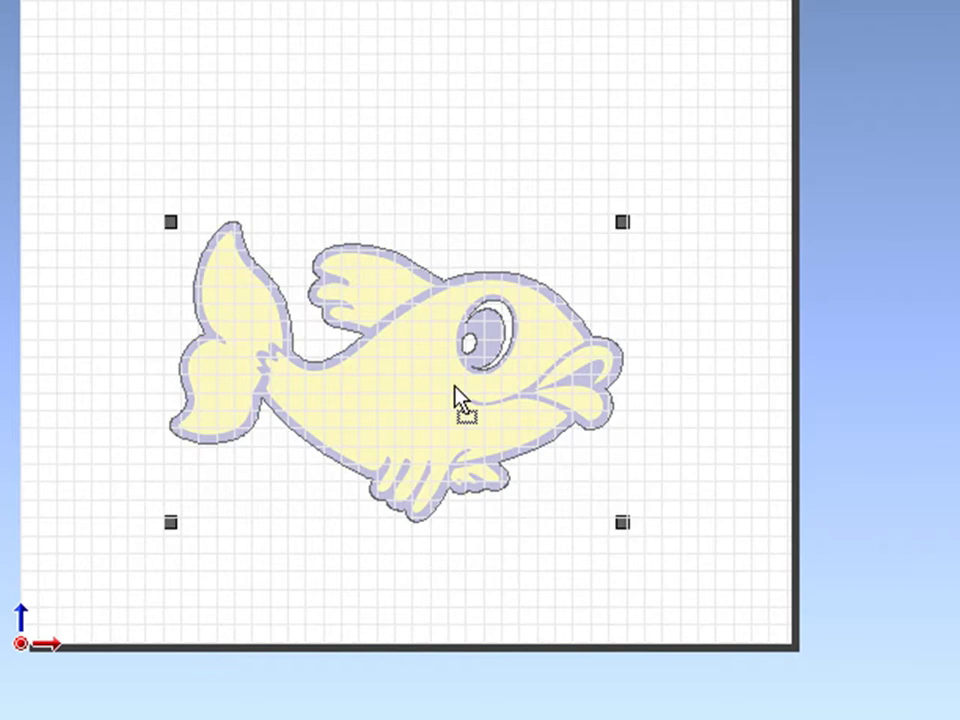
pyautogui.moveTo(599, 201); pyautogui.dragTo(410, 418)
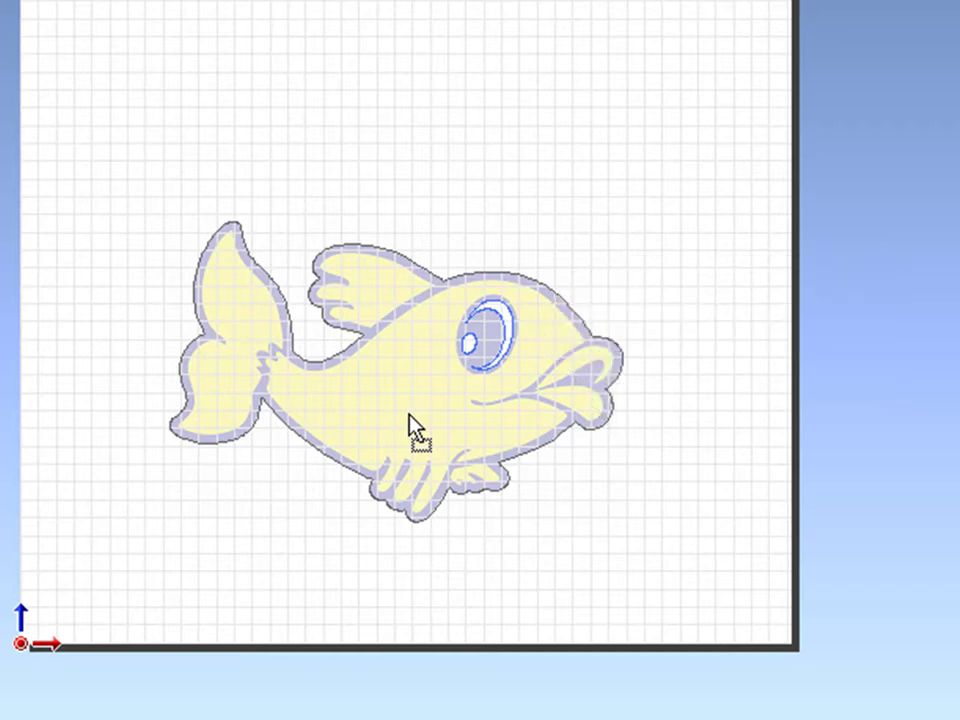
pyautogui.press('Delete')
pyautogui.click(600, 395)
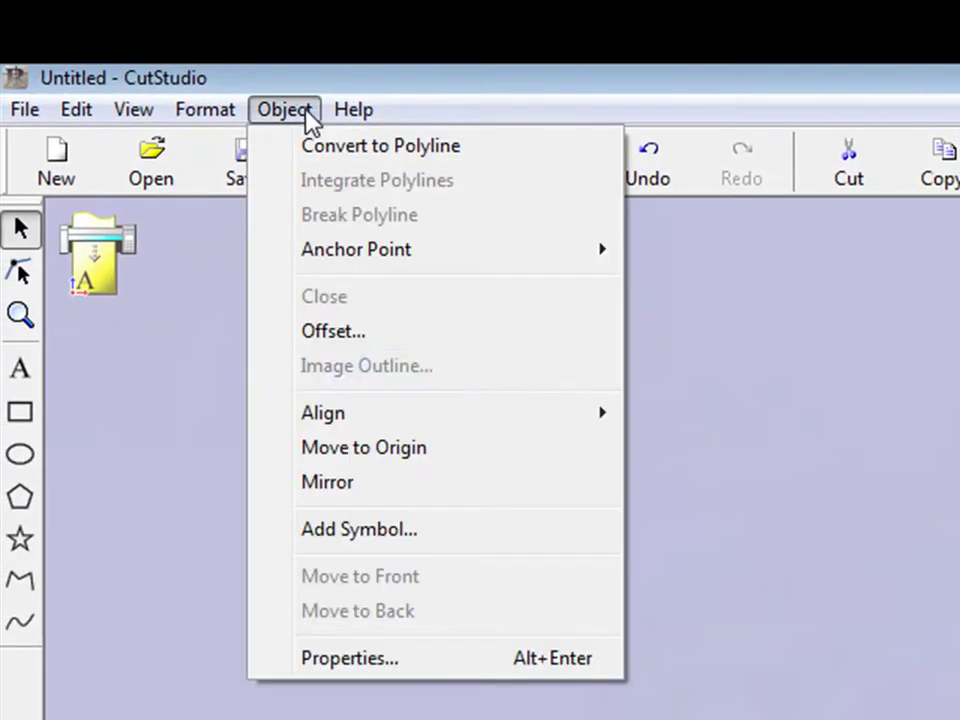
# Step: Offset the fish's cut line by 0.01 inch
pyautogui.click(472, 342)
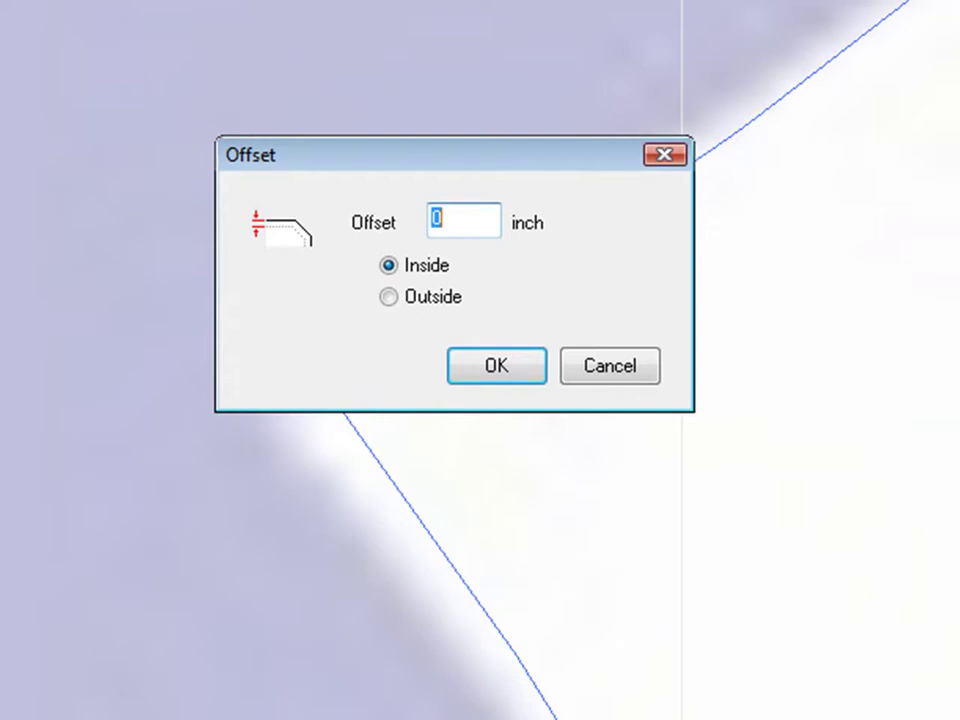
pyautogui.write('.01')
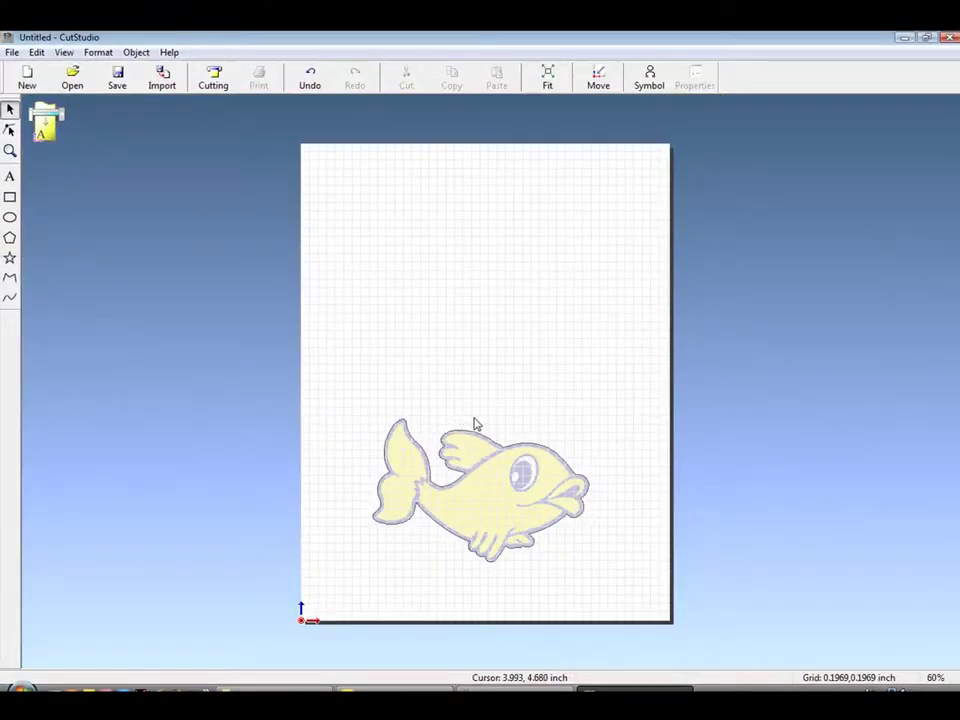
# Step: Move the fish down-left, then make 1 horizontal by 2 vertical copies with 0.10 spacing
pyautogui.moveTo(332, 377); pyautogui.dragTo(605, 558)
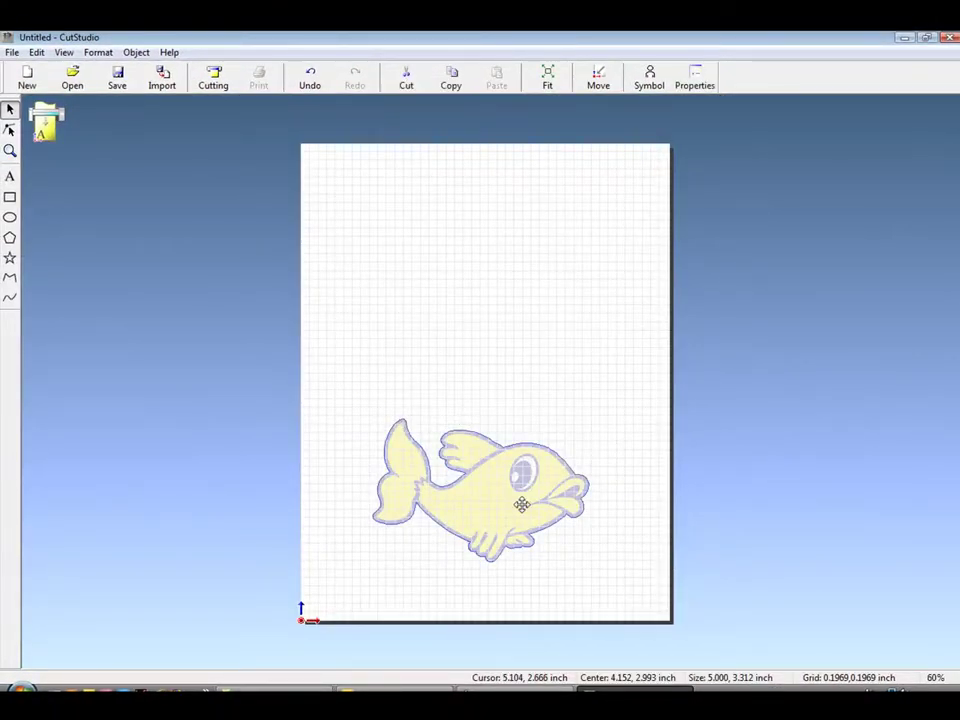
pyautogui.moveTo(521, 506); pyautogui.dragTo(499, 519)
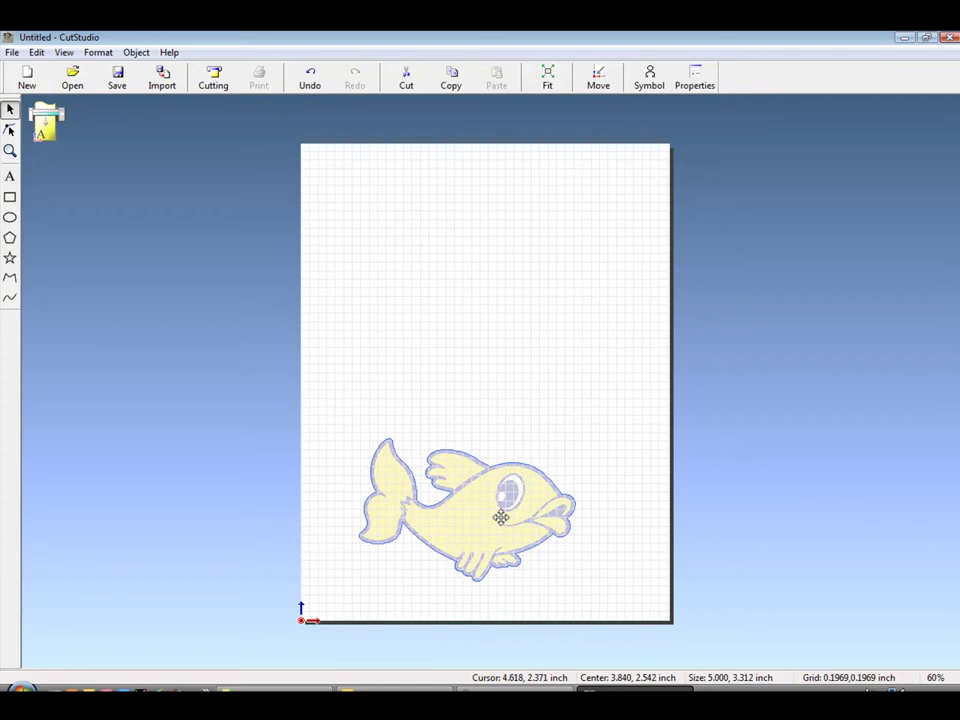
pyautogui.click(36, 52)
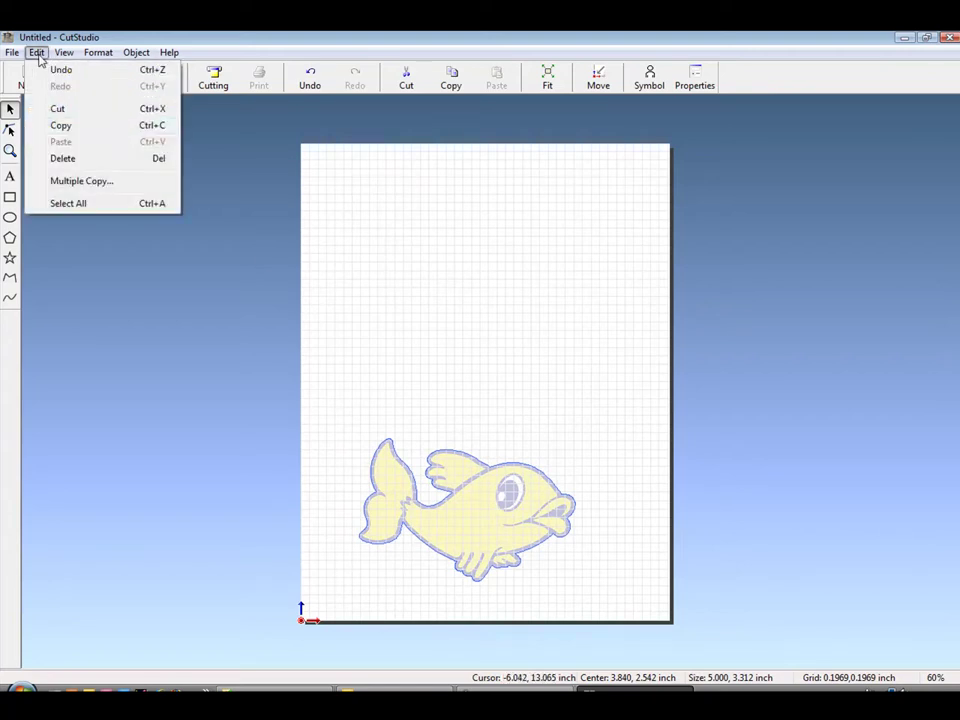
pyautogui.click(100, 182)
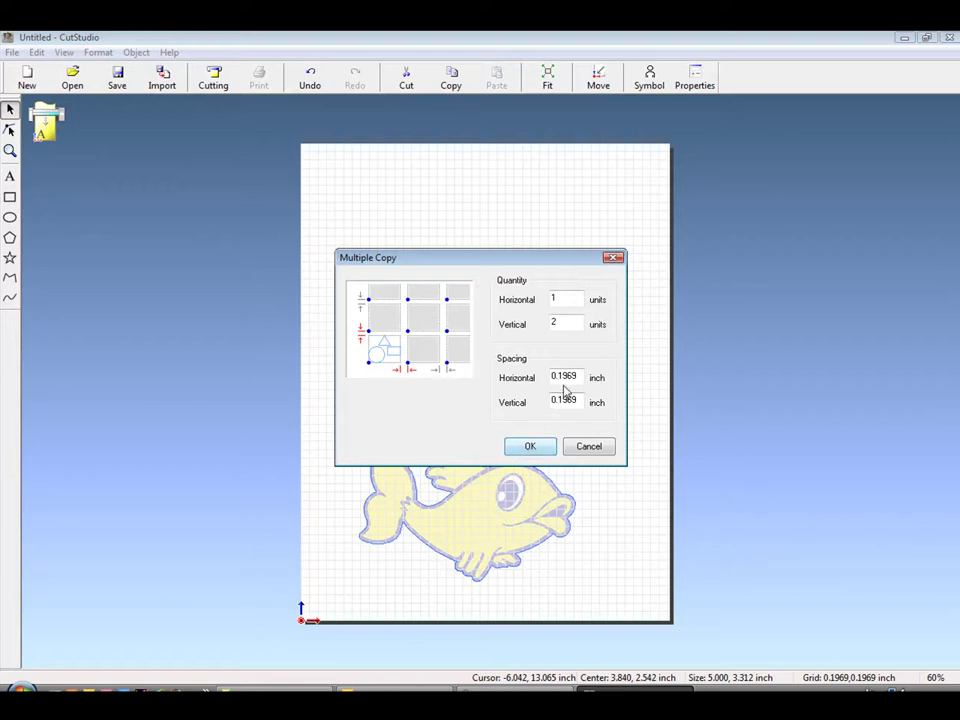
pyautogui.moveTo(562, 380); pyautogui.dragTo(604, 382)
pyautogui.write('0')
pyautogui.click(550, 446)
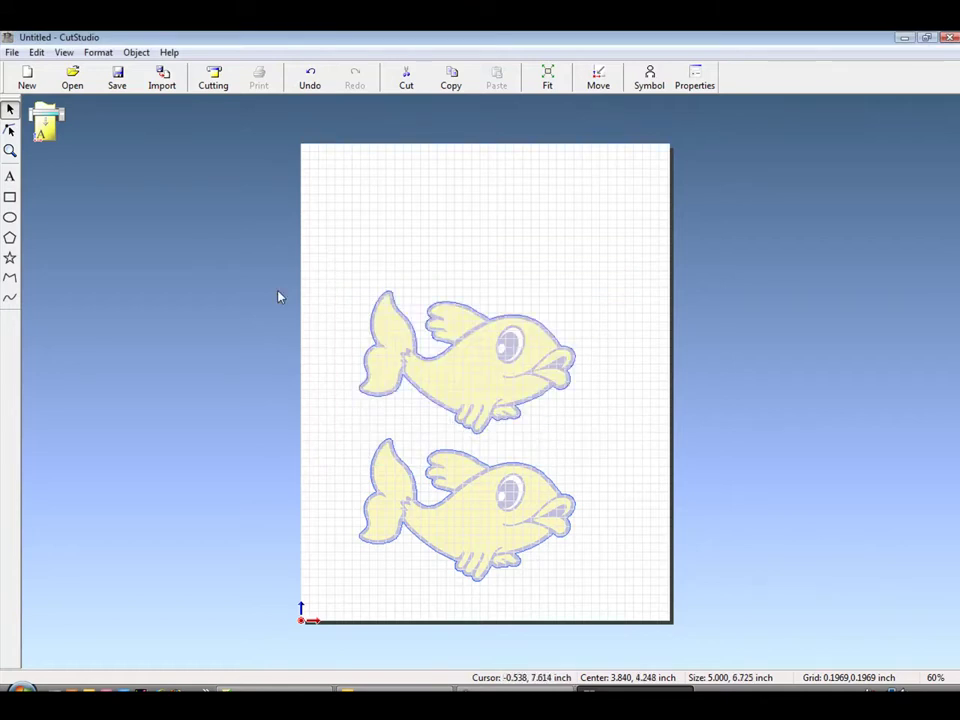
# Step: Enable Print & Cut and accept the Printing Setup with 6.9291 × 7.5984-inch crop marks
pyautogui.click(12, 52)
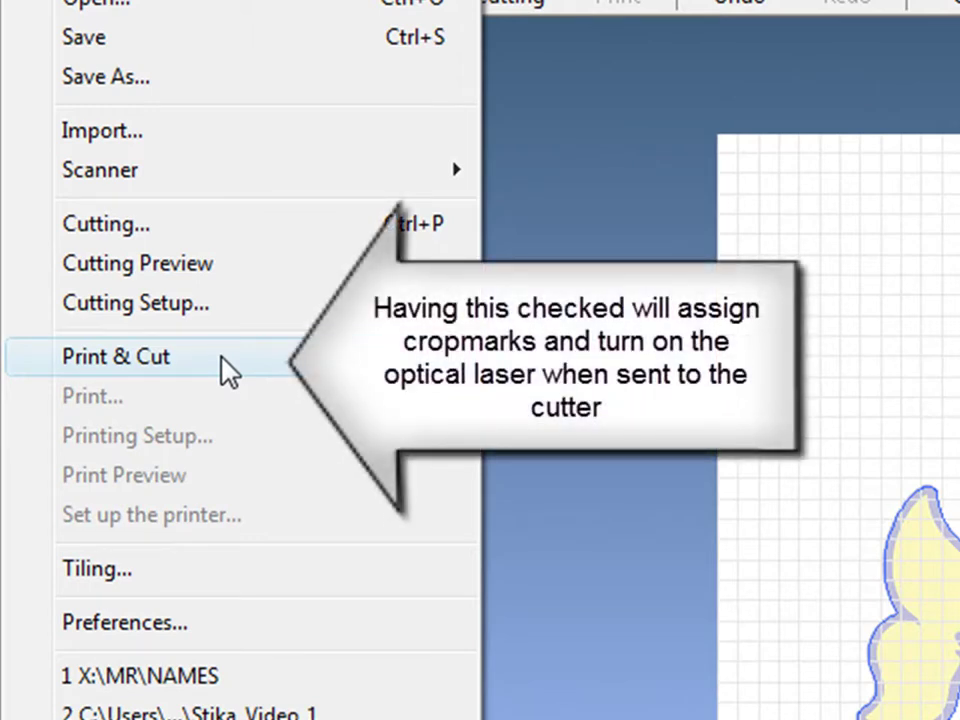
pyautogui.click(229, 370)
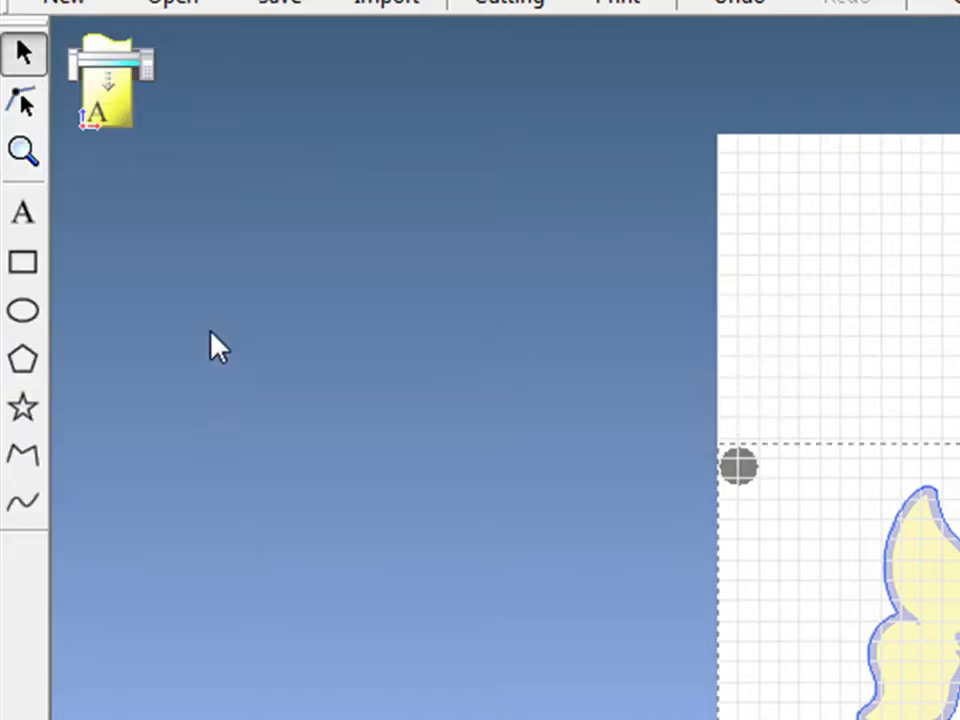
pyautogui.click(20, 2)
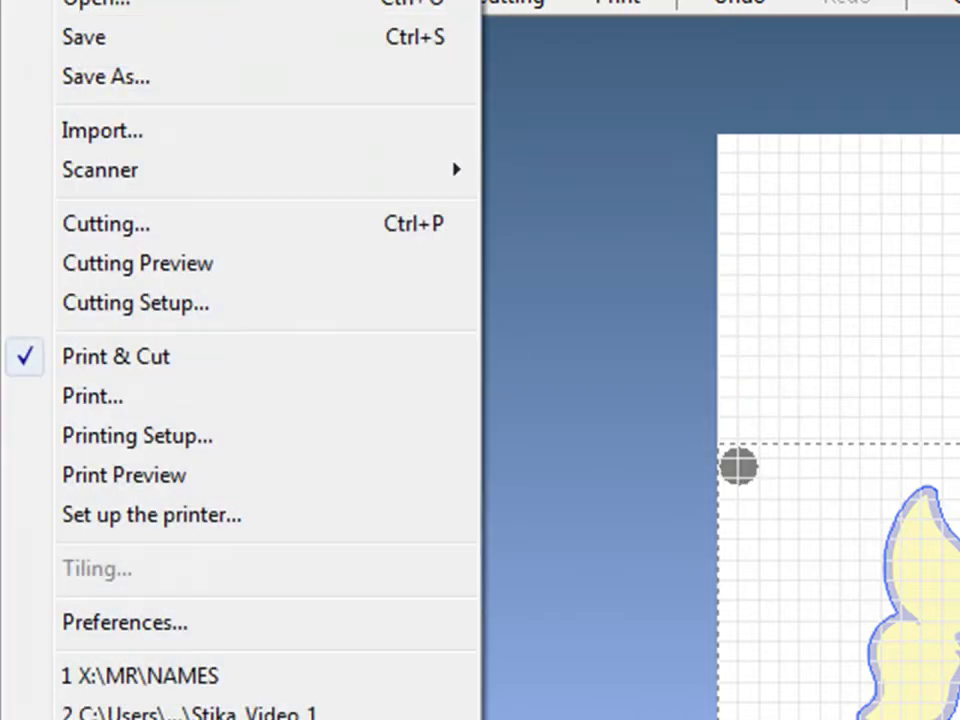
pyautogui.click(227, 437)
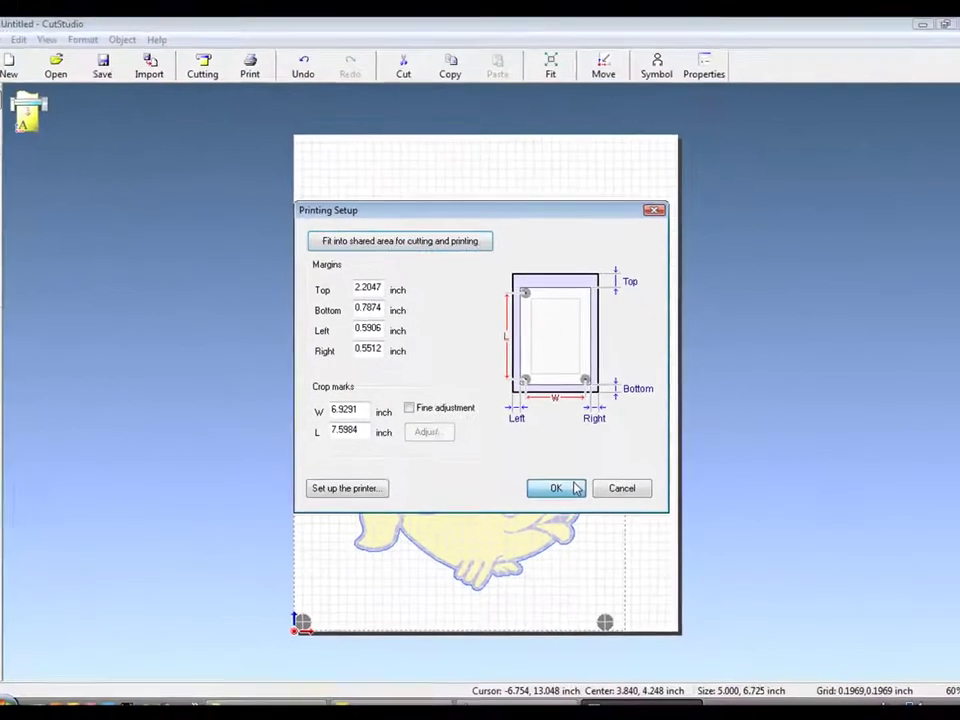
pyautogui.click(576, 488)
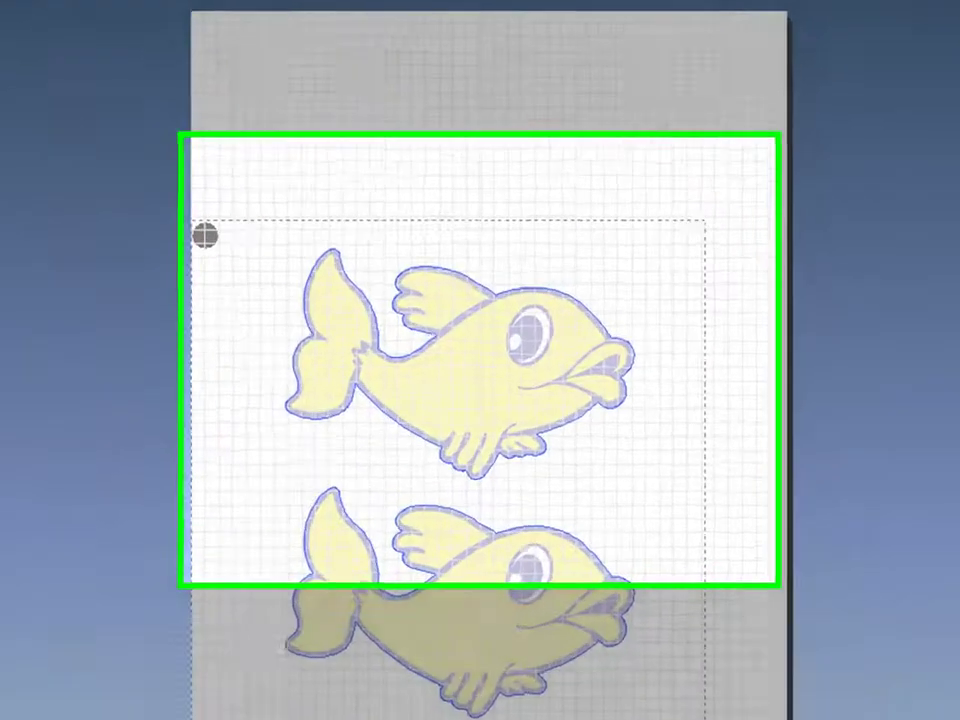
# Step: Print the two-fish layout on the Microsoft XPS Document Writer printer
pyautogui.click(258, 78)
pyautogui.click(612, 195)
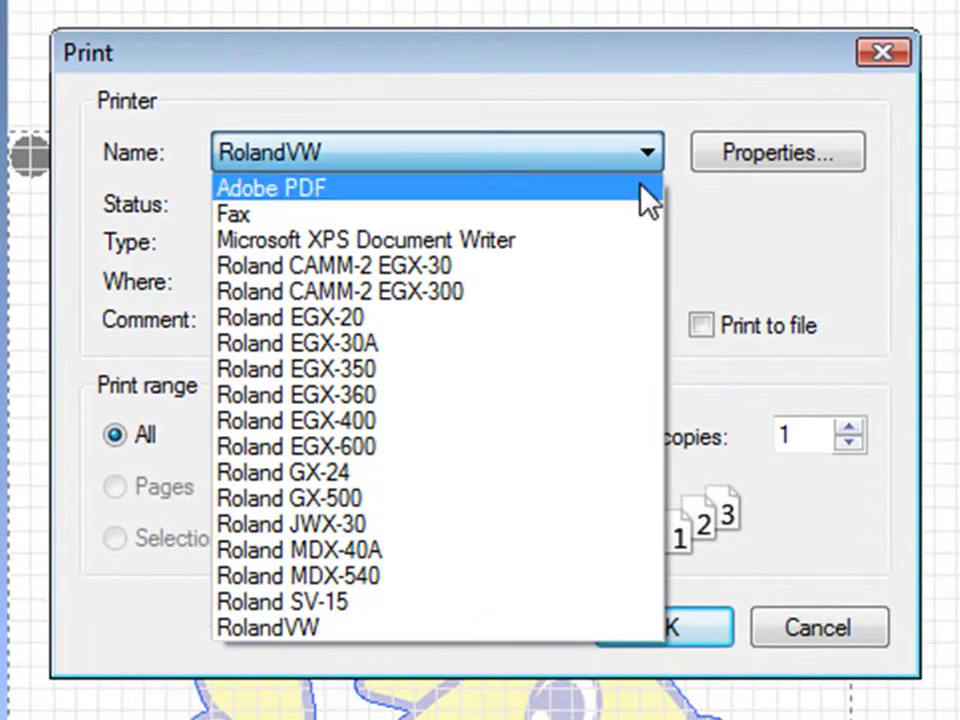
pyautogui.click(648, 245)
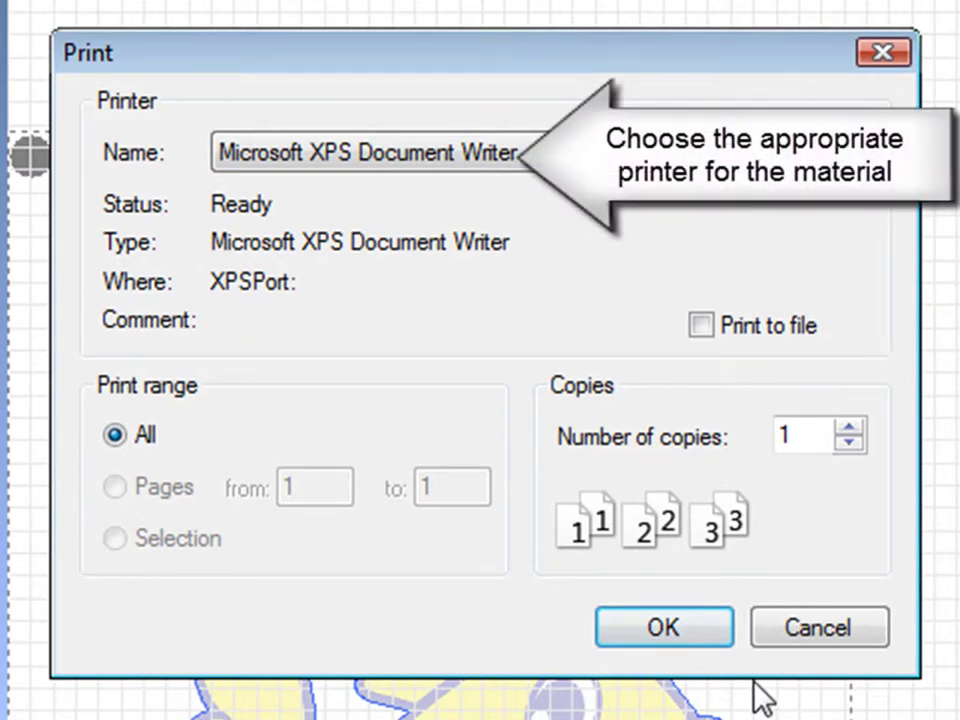
pyautogui.click(714, 638)
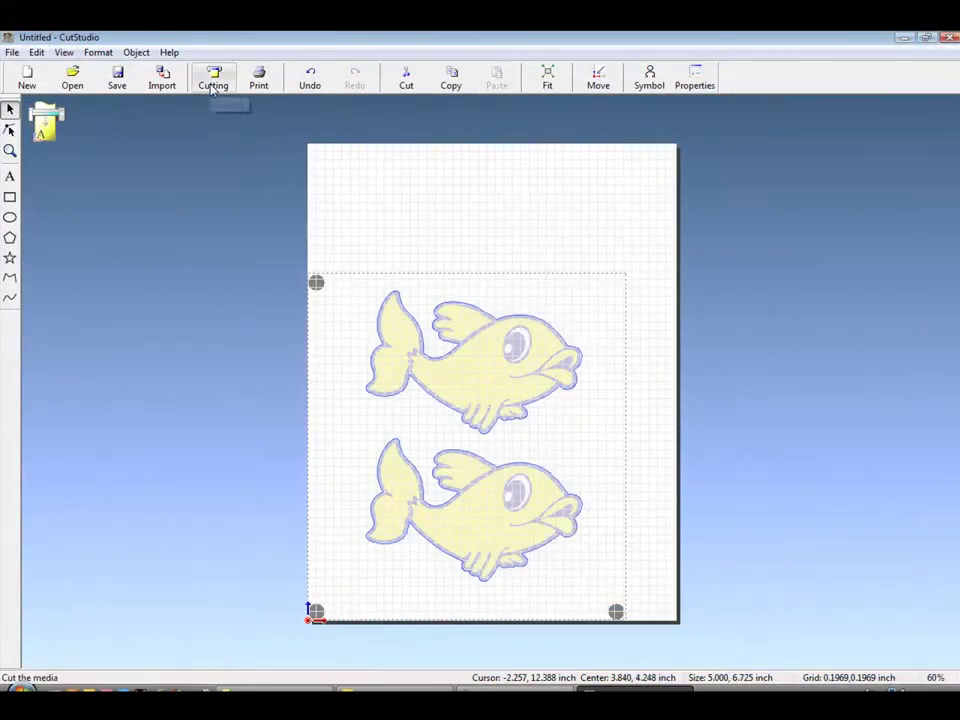
# Step: Open the Cutting dialog with the Roland GX-24 as the cutter
pyautogui.click(214, 80)
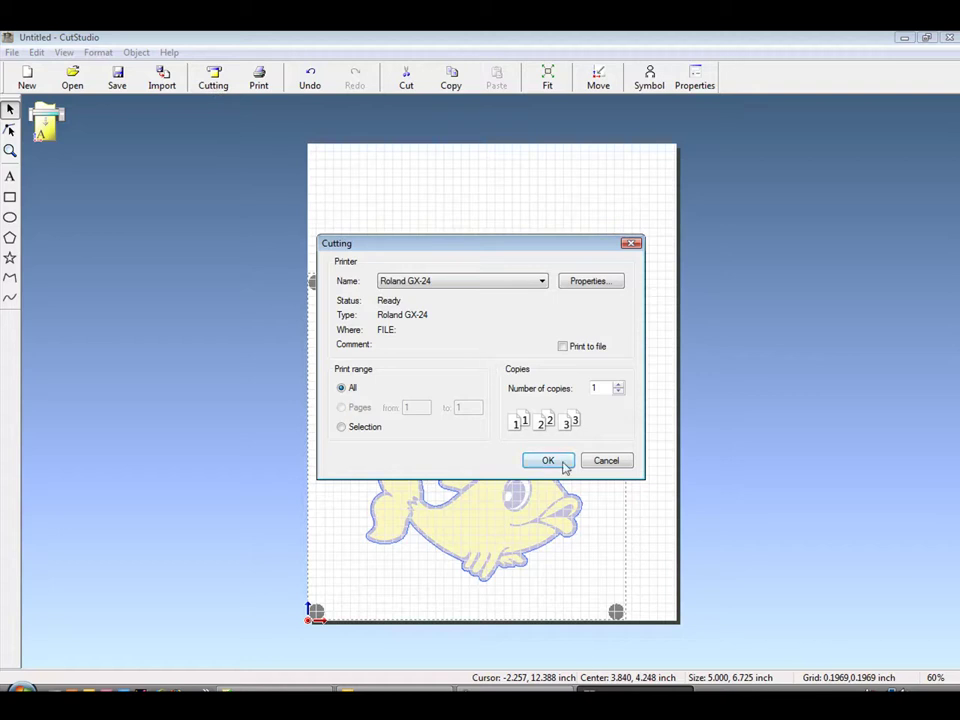